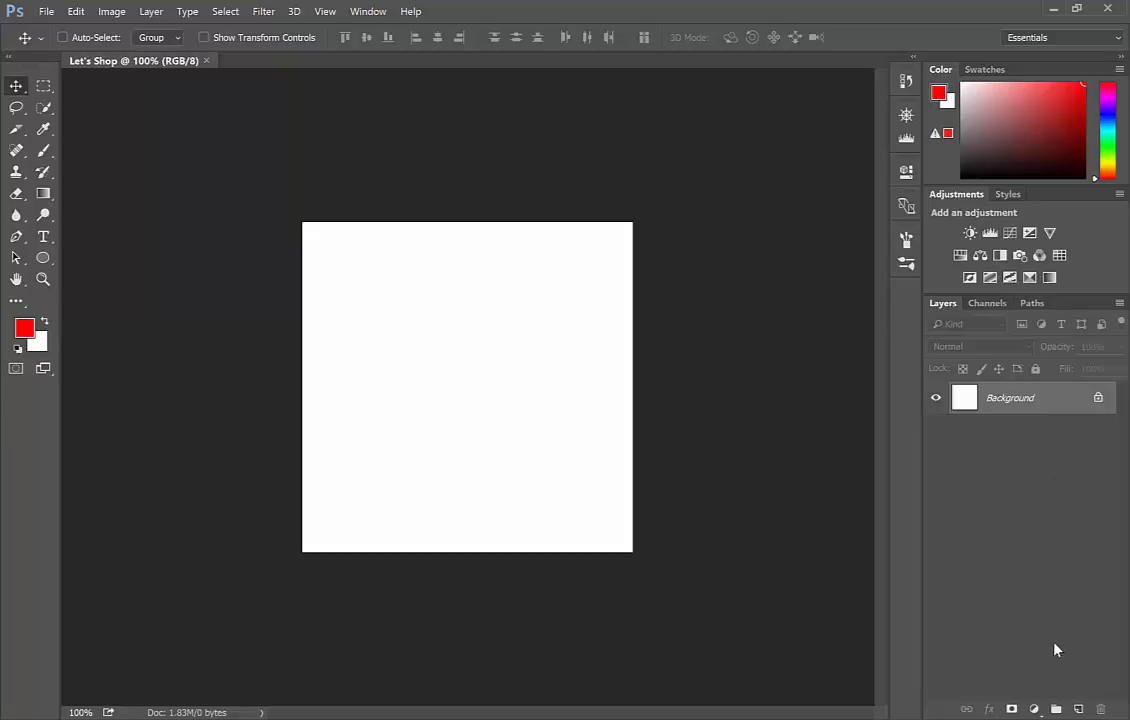
# Step: Add a solid color fill layer in dark red a21515 above the background
pyautogui.click(1079, 709)
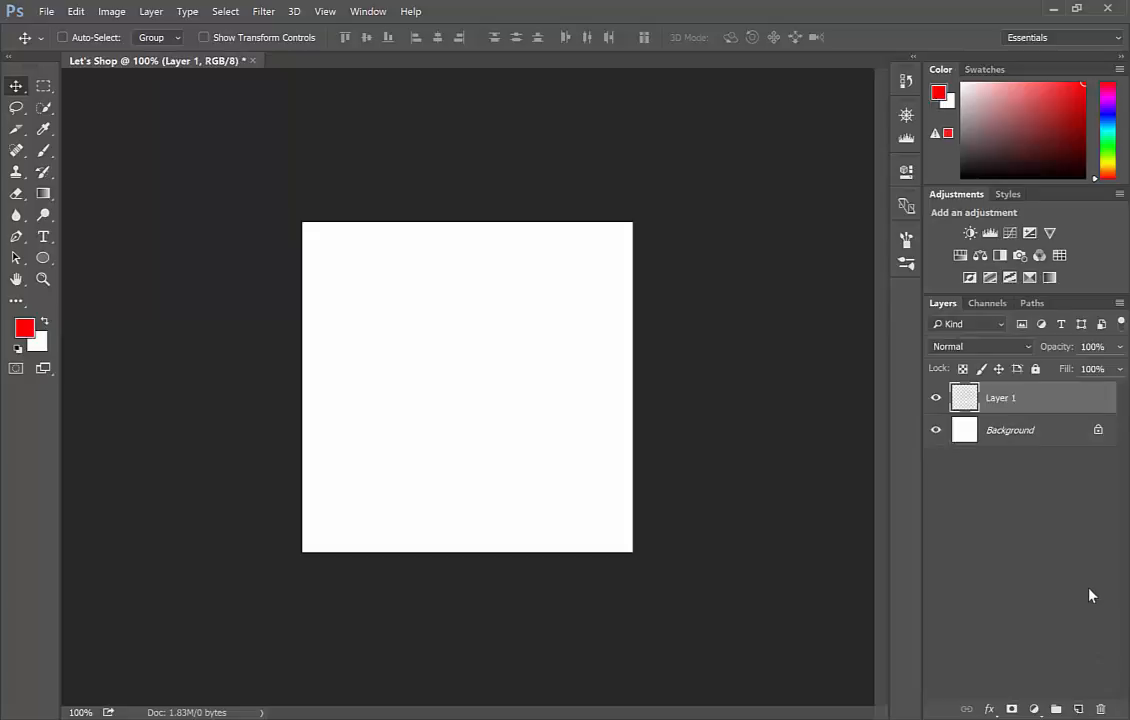
pyautogui.click(1035, 709)
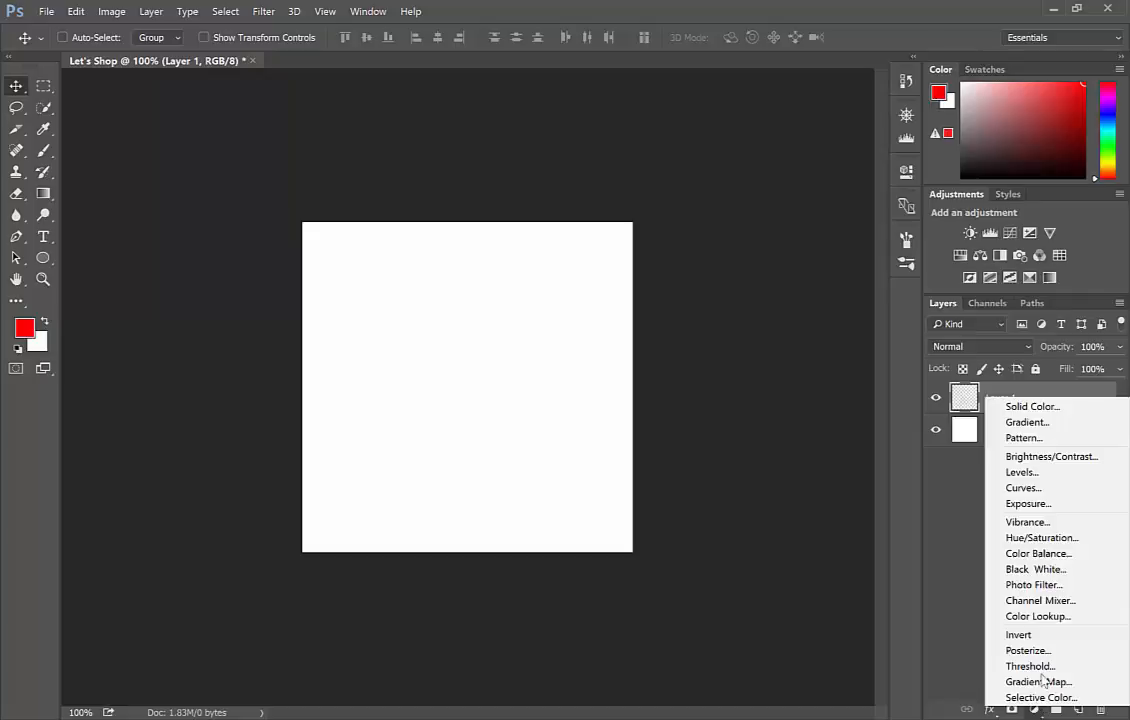
pyautogui.click(1046, 407)
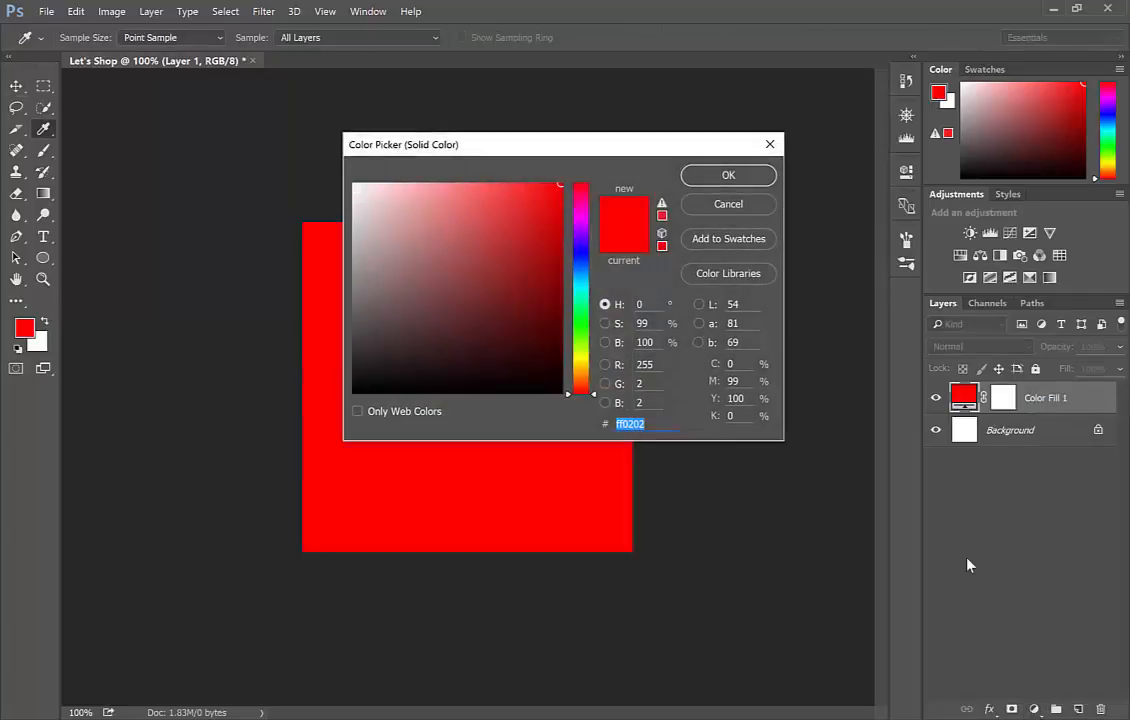
pyautogui.click(534, 259)
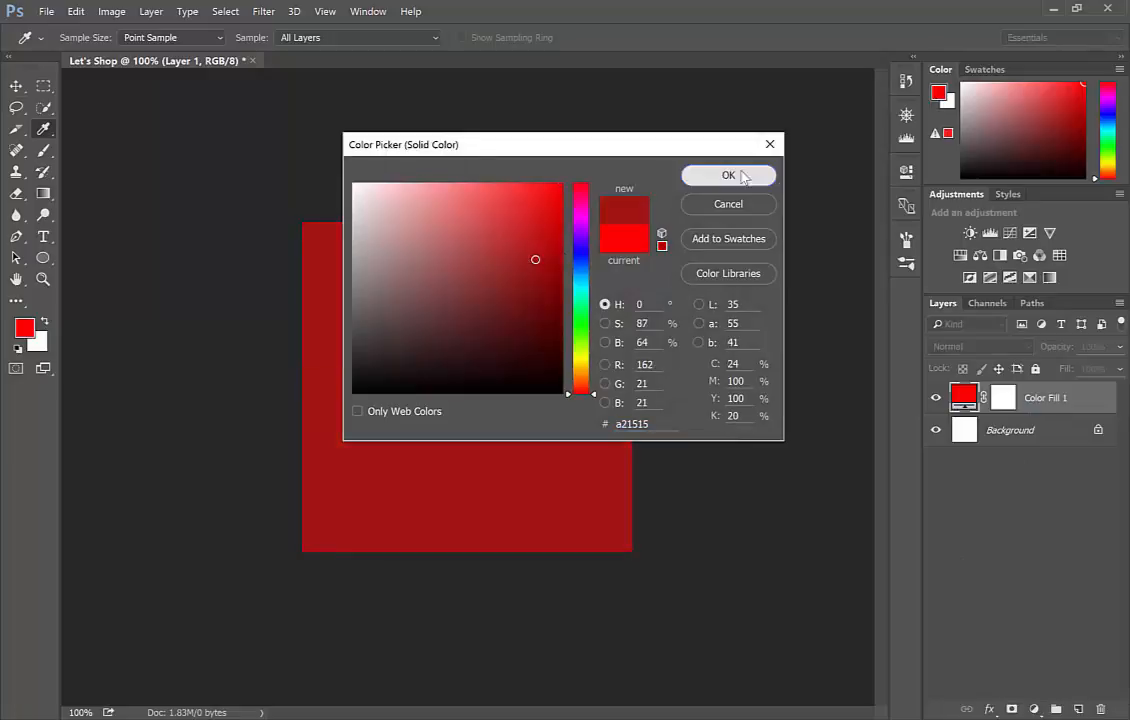
pyautogui.press('Return')
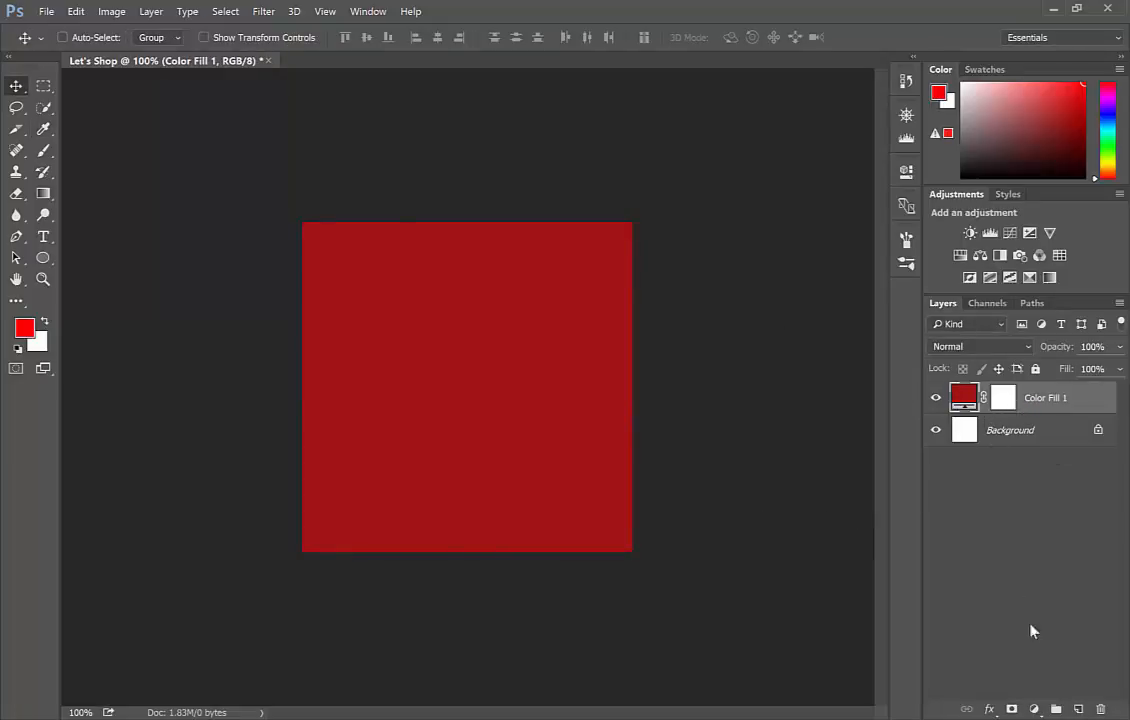
# Step: Add a linear red-to-transparent gradient fill layer at an angle of 144.46°
pyautogui.click(1034, 708)
pyautogui.click(1034, 424)
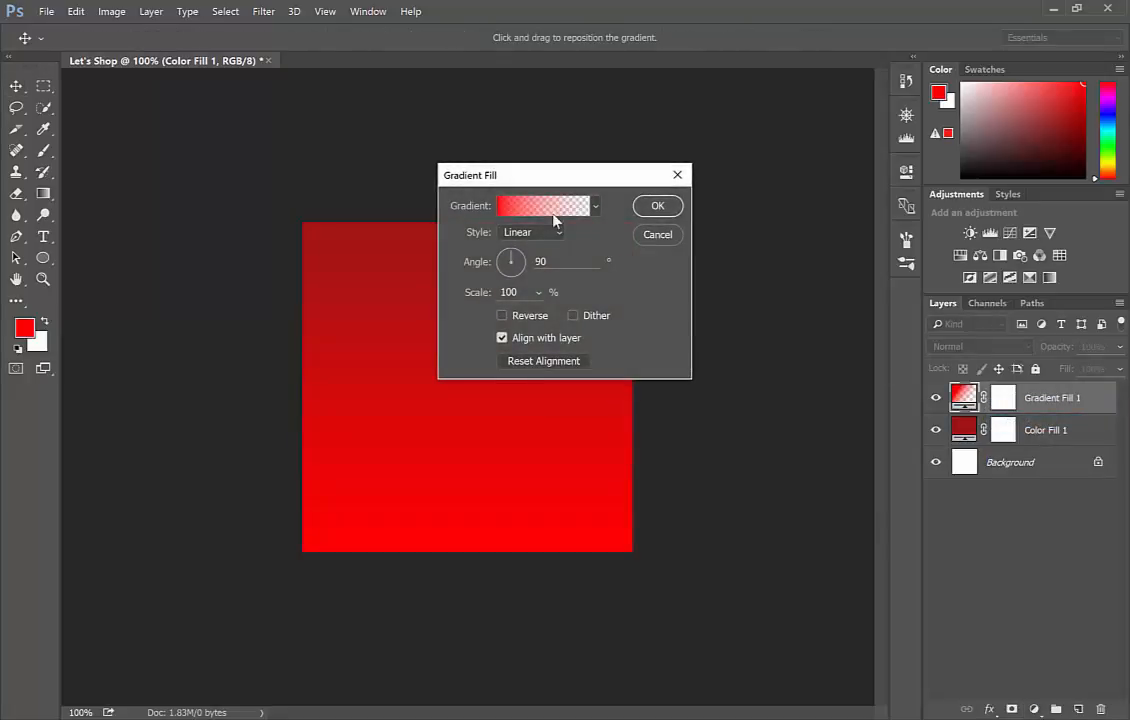
pyautogui.moveTo(500, 254); pyautogui.dragTo(497, 252)
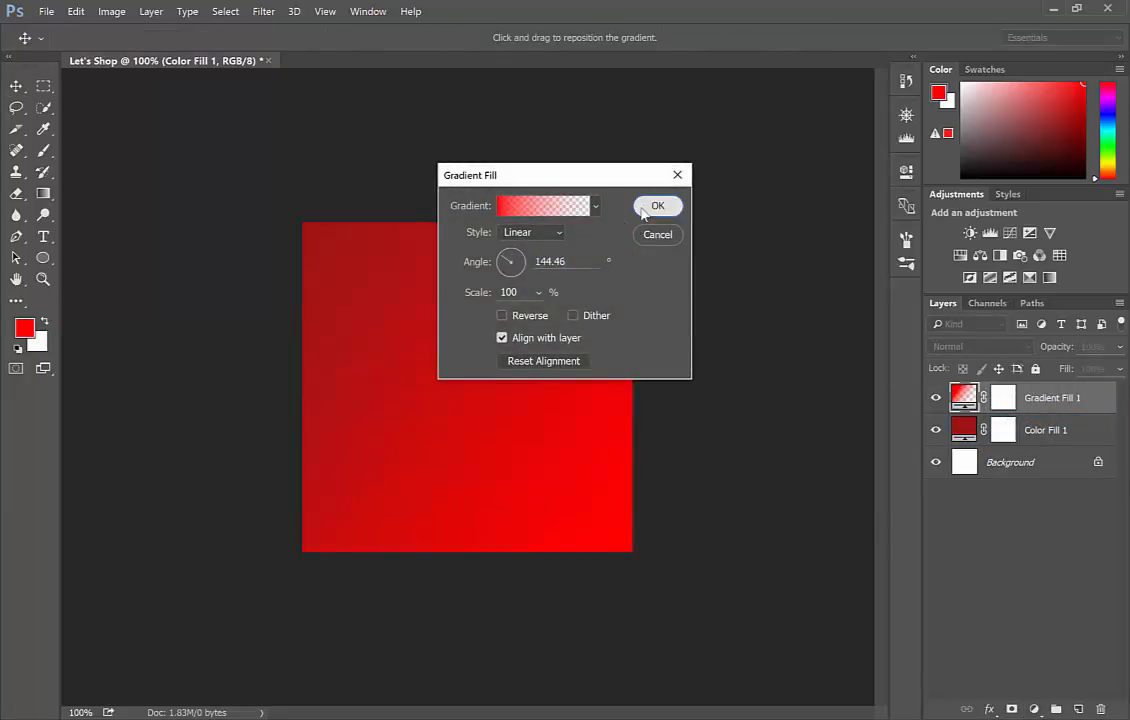
pyautogui.click(657, 205)
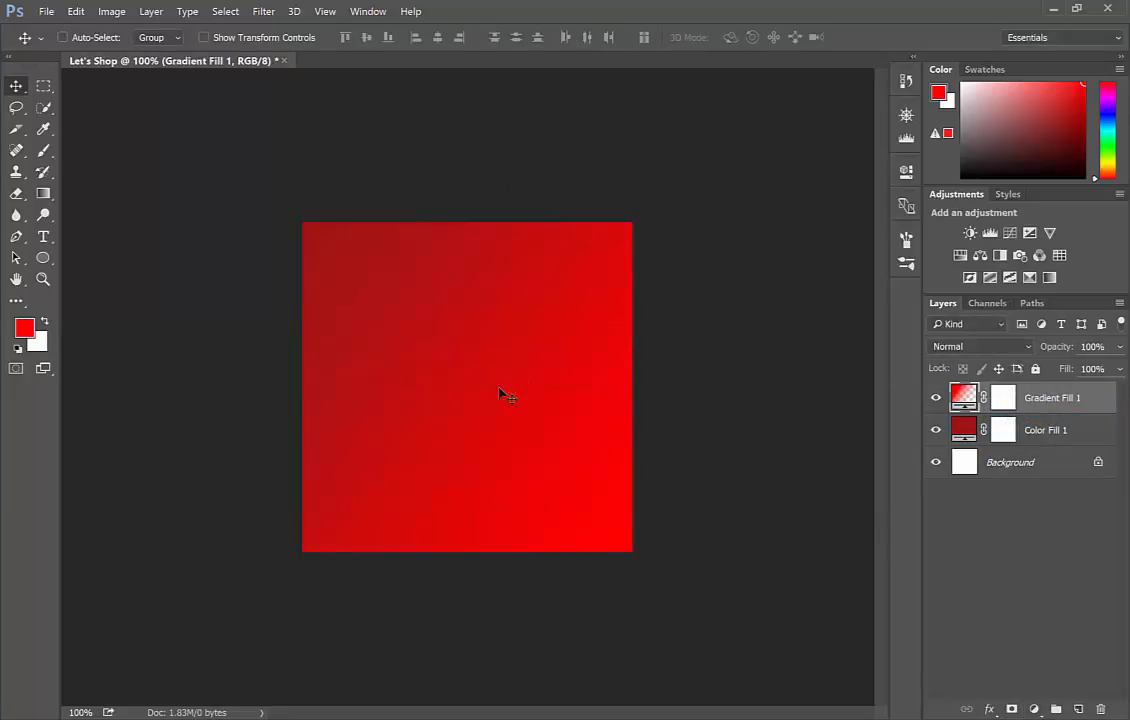
# Step: Change the gradient fill layer's gradient to the violet-to-orange preset
pyautogui.doubleClick(963, 397)
pyautogui.click(526, 206)
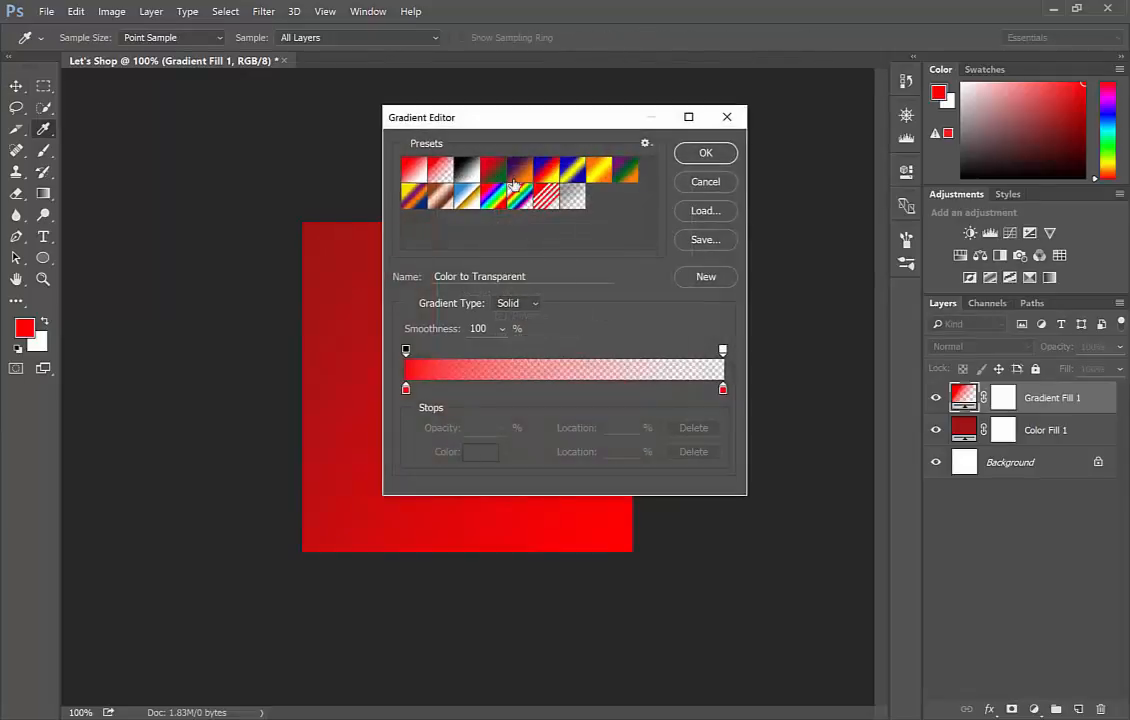
pyautogui.click(520, 174)
pyautogui.click(701, 157)
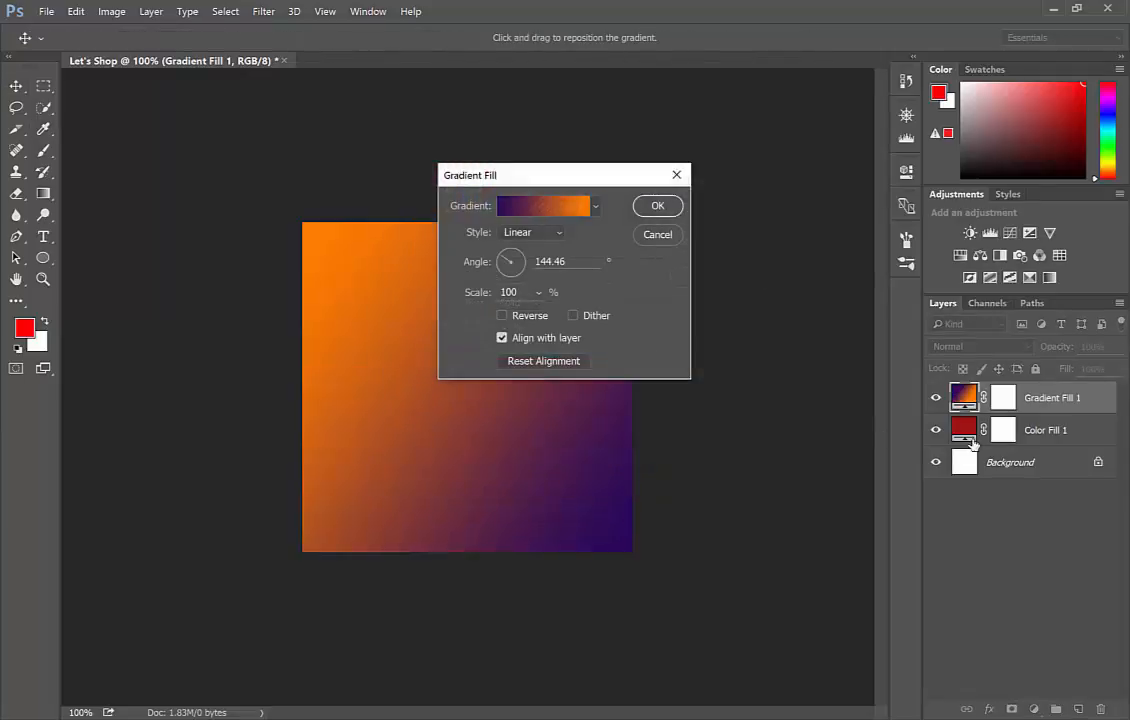
pyautogui.click(666, 209)
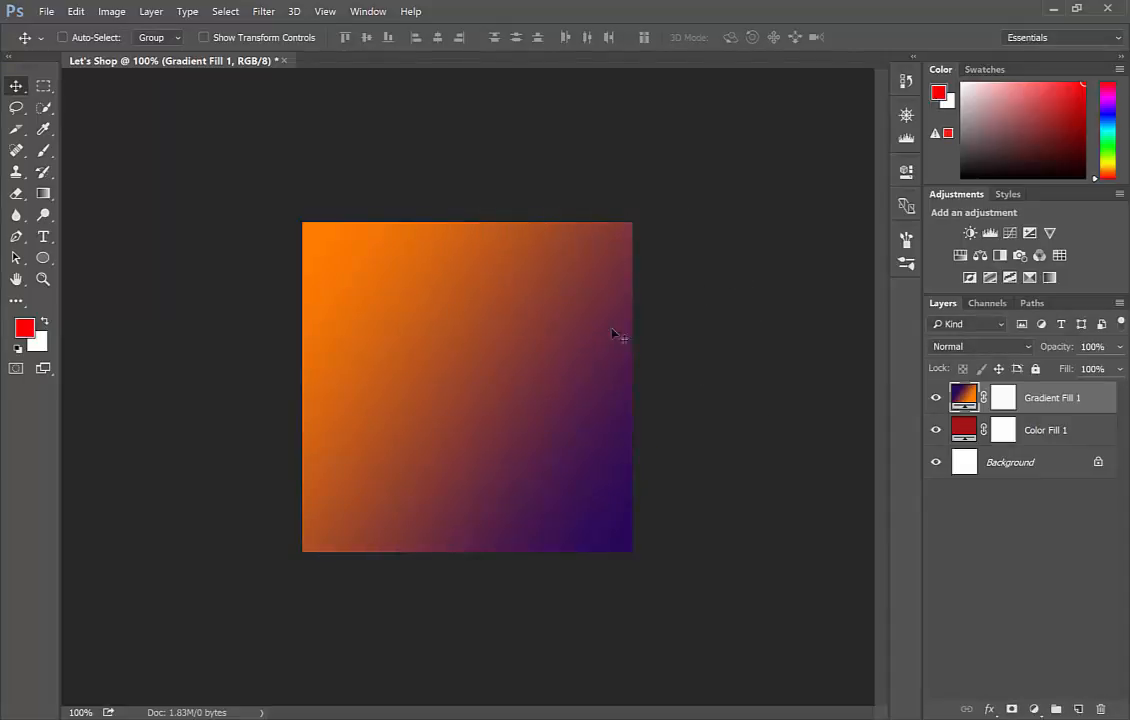
# Step: Add a pattern fill layer with the yellow floral pattern above the gradient fill
pyautogui.click(1035, 709)
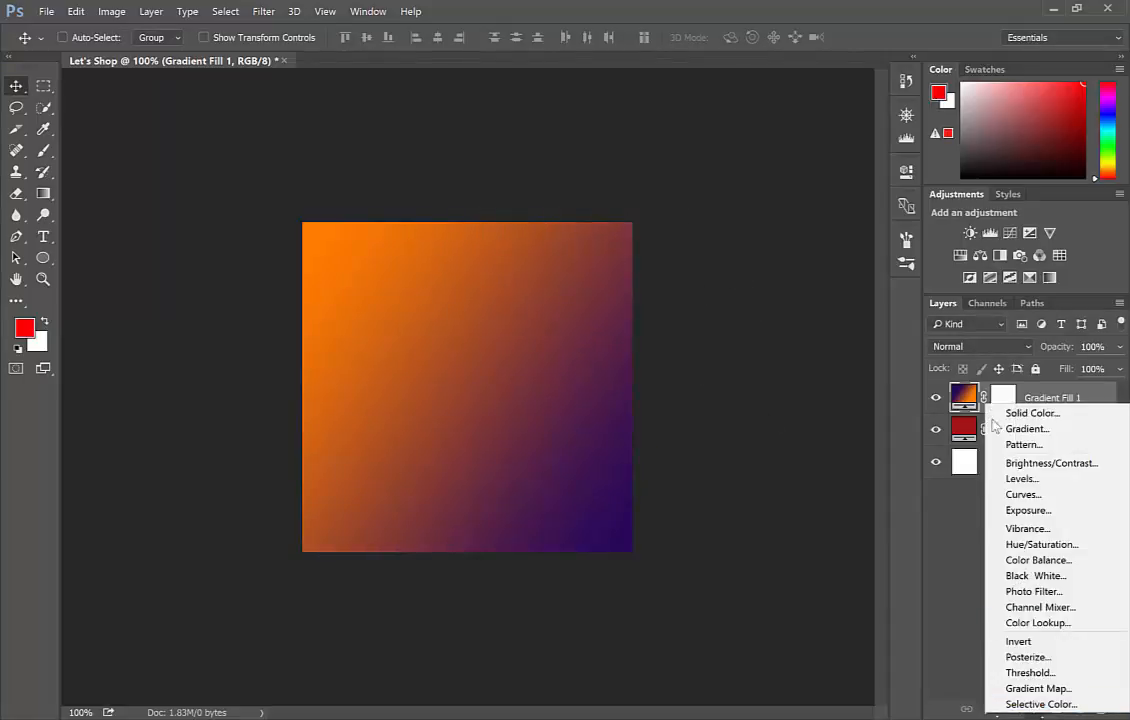
pyautogui.click(1020, 444)
pyautogui.click(673, 240)
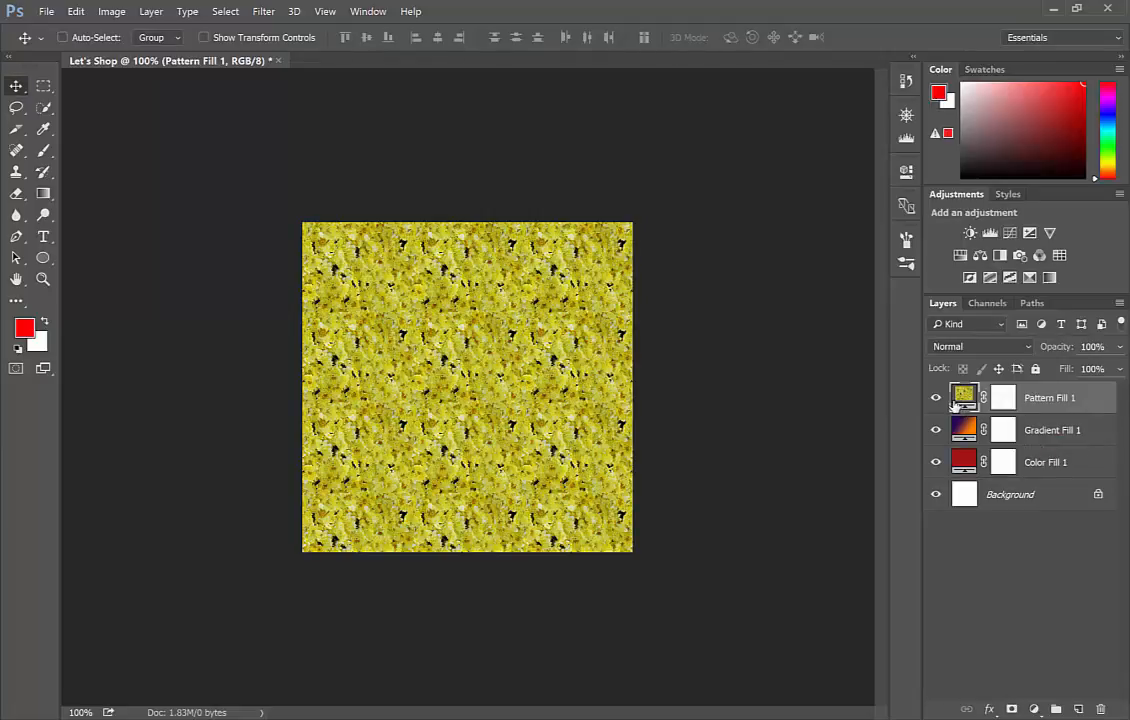
# Step: Hide the three fill layers and fill a new layer above them with the red foreground color
pyautogui.moveTo(936, 397); pyautogui.dragTo(946, 460)
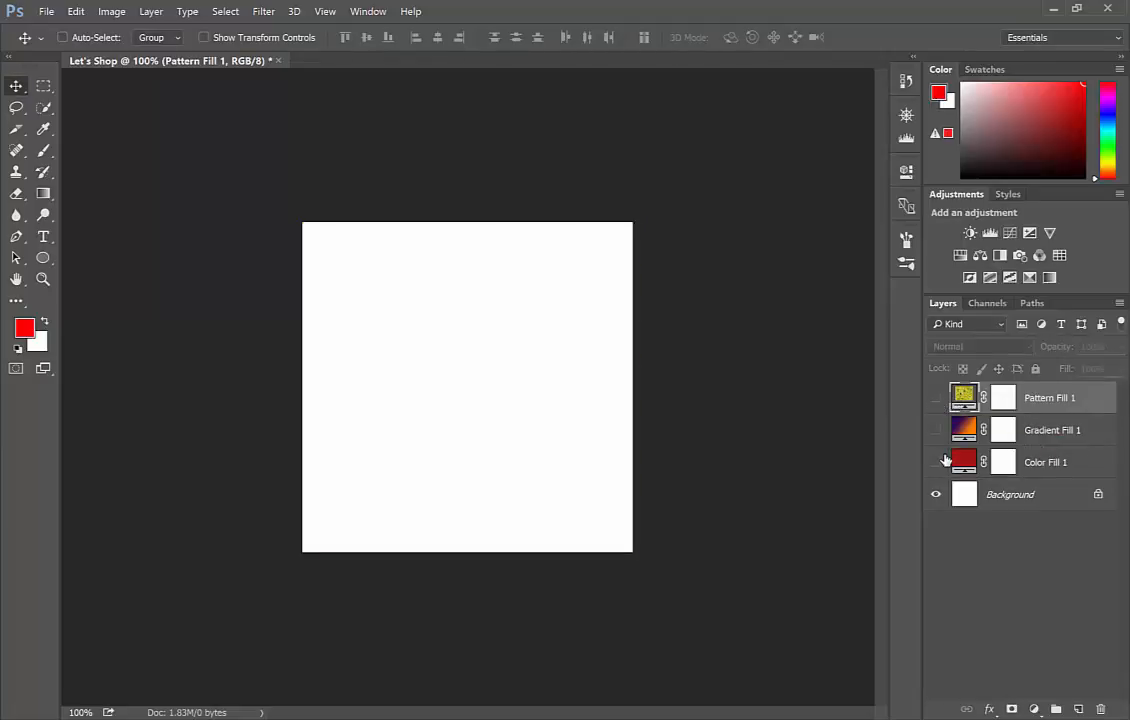
pyautogui.click(1077, 709)
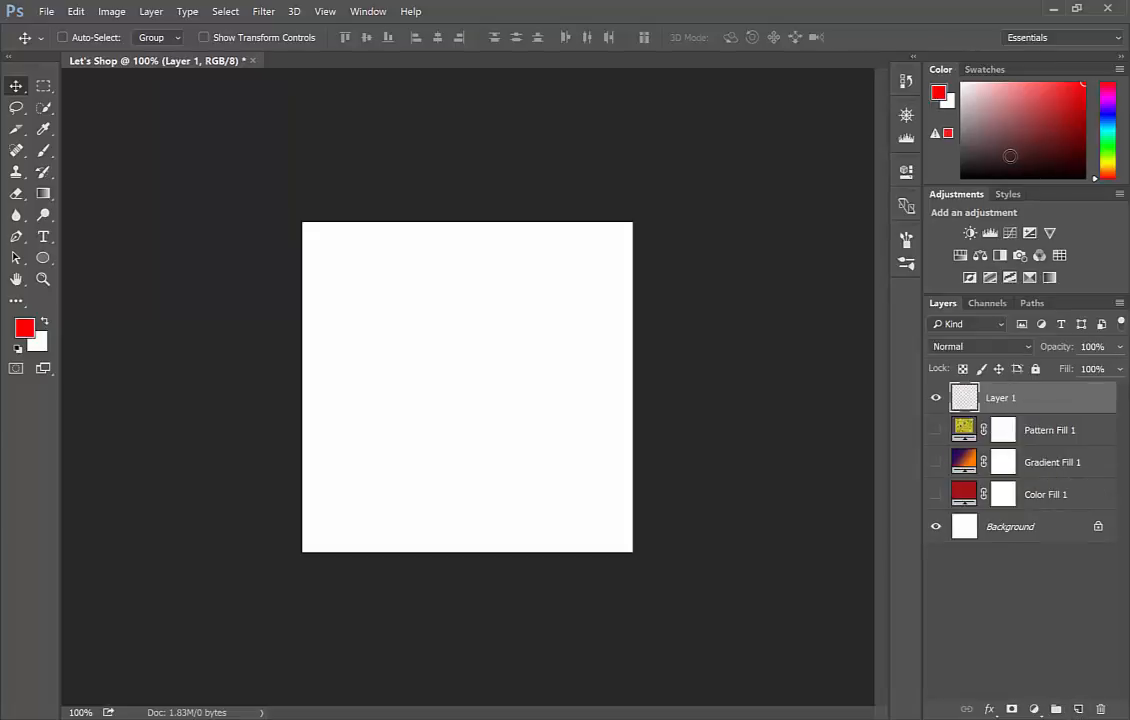
pyautogui.hotkey('alt', 'BackSpace')
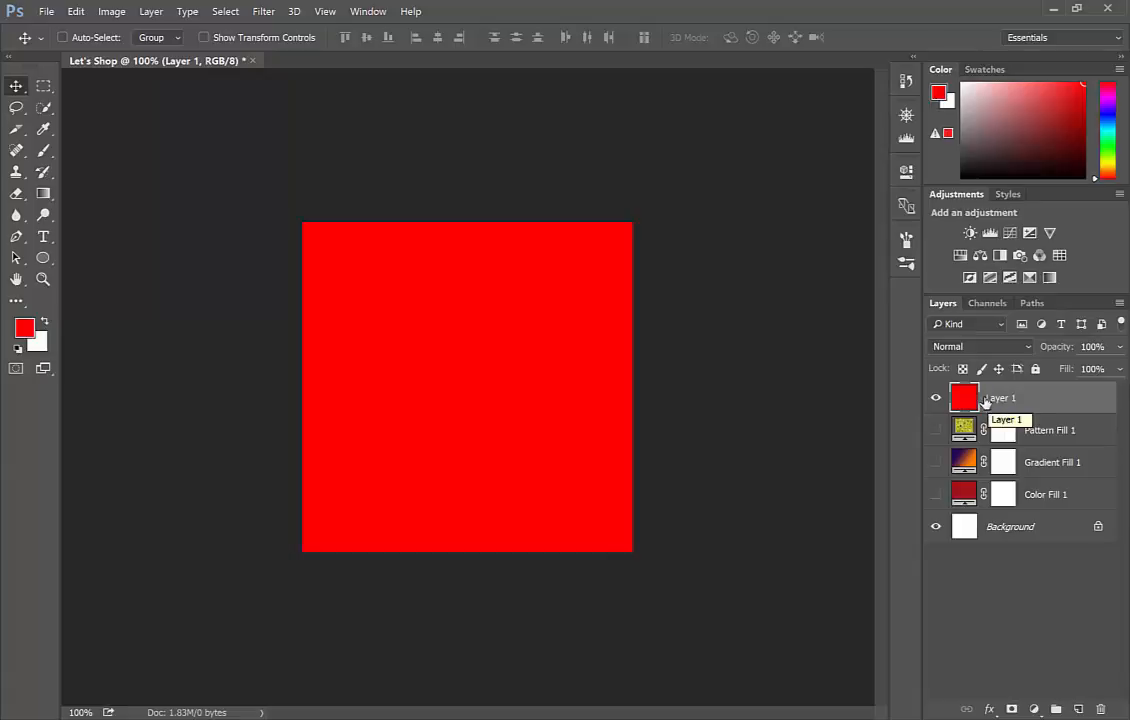
# Step: Hide Layer 1, show and hide Color Fill 1 again for comparison, and reselect Layer 1
pyautogui.click(936, 399)
pyautogui.click(936, 494)
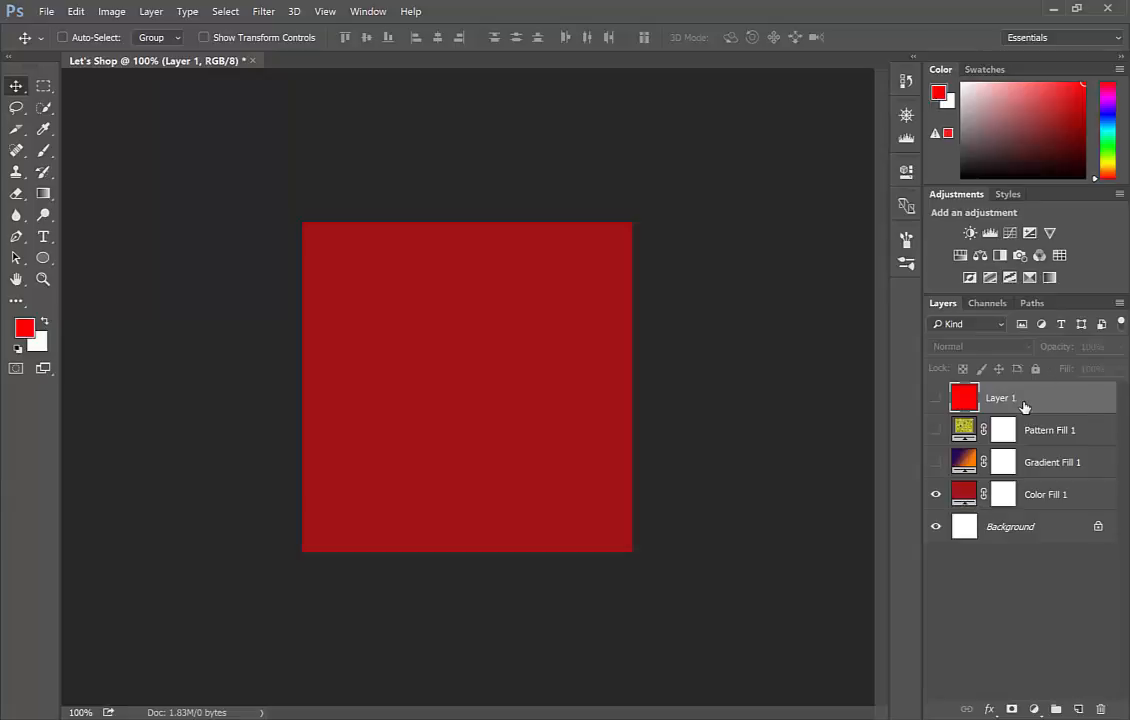
pyautogui.click(1039, 497)
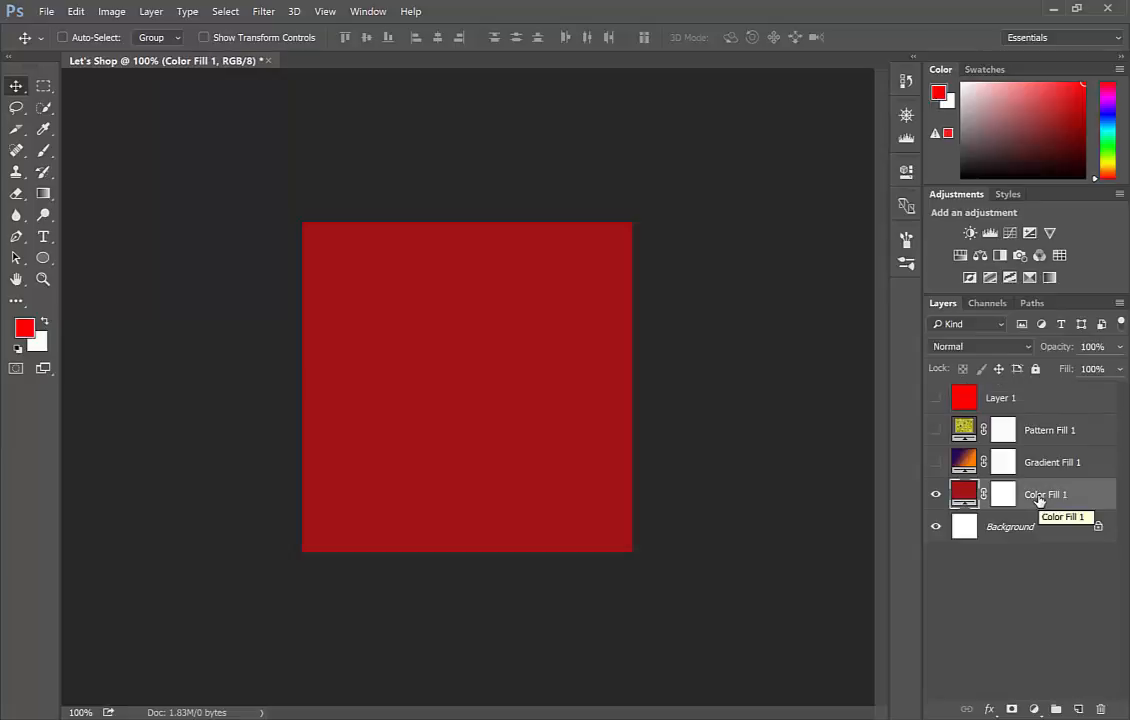
pyautogui.click(936, 495)
pyautogui.click(1041, 400)
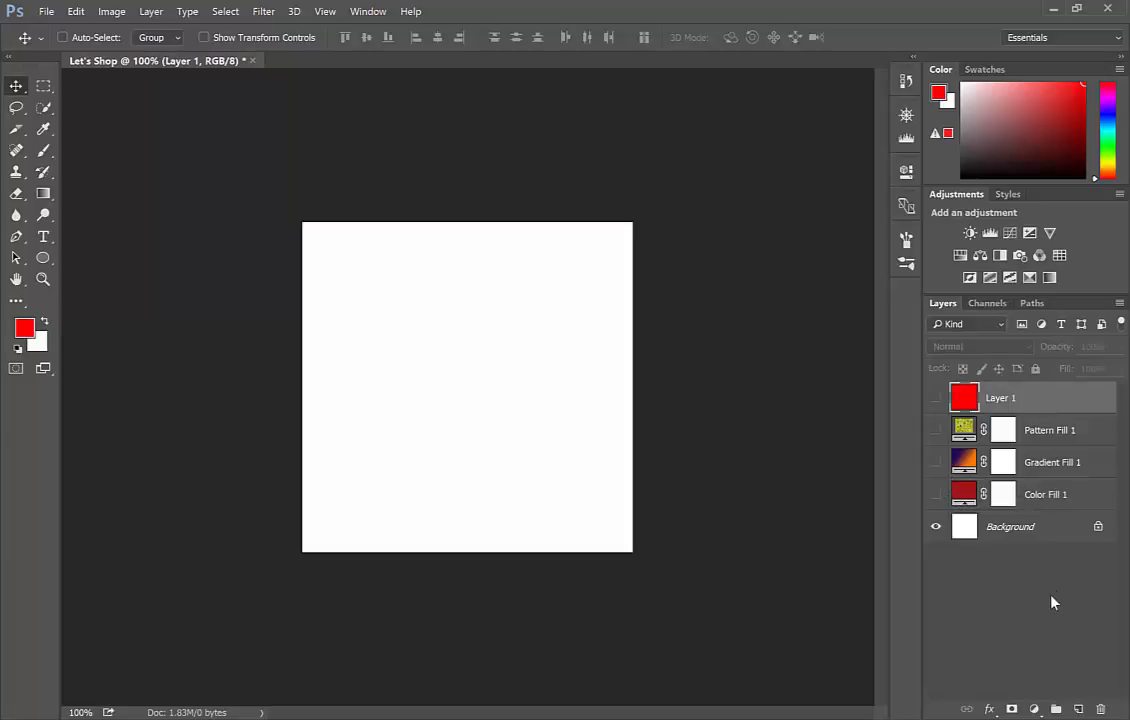
# Step: Paint a freehand red scribble on a new layer with the size 89 brush and center it on the canvas
pyautogui.click(1078, 709)
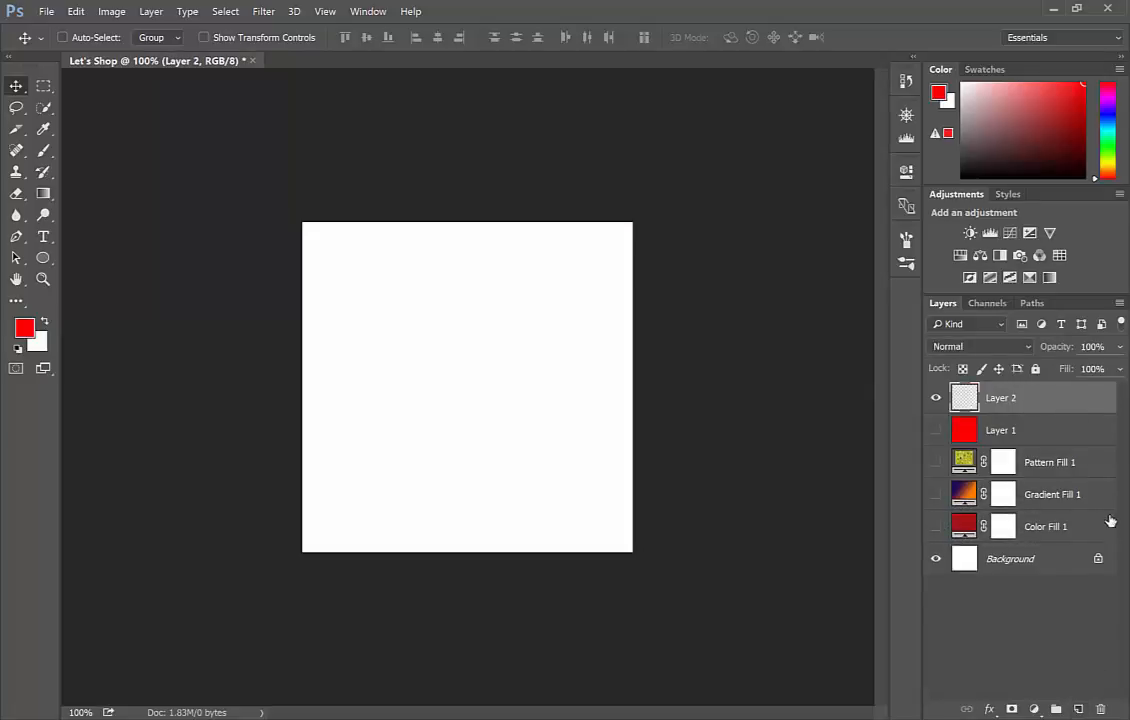
pyautogui.click(43, 150)
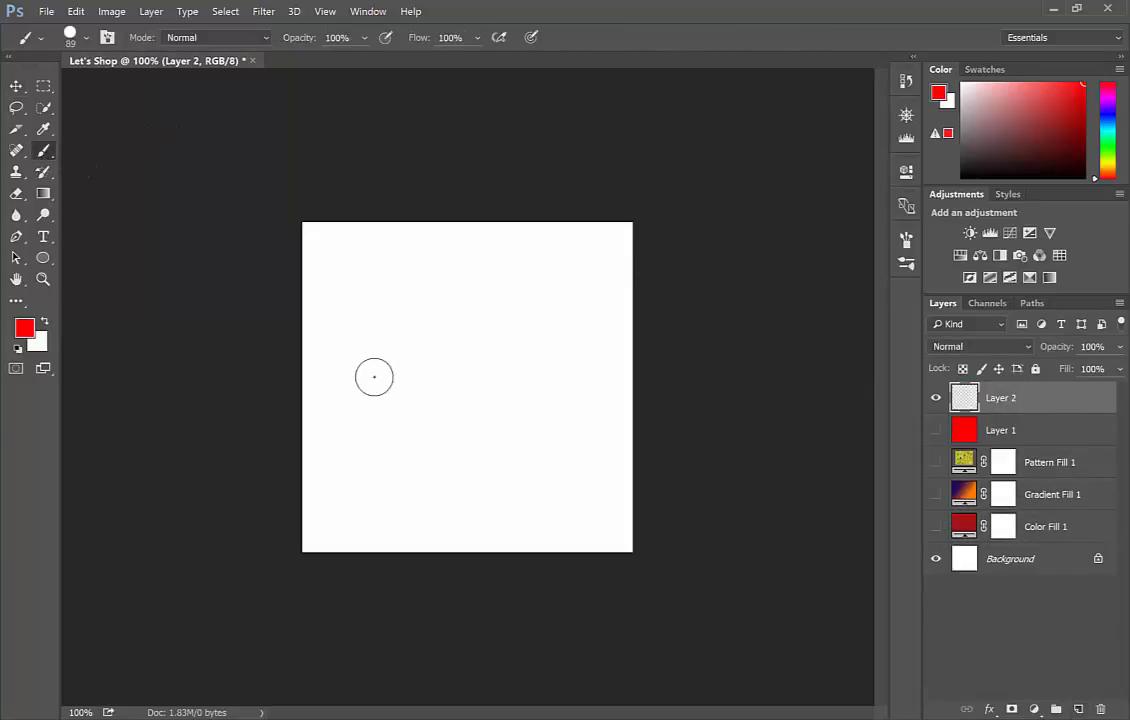
pyautogui.moveTo(373, 376)
pyautogui.mouseDown()
pyautogui.moveTo(487, 404)
pyautogui.moveTo(596, 400)
pyautogui.mouseUp()
pyautogui.moveTo(527, 347)
pyautogui.mouseDown()
pyautogui.moveTo(461, 303)
pyautogui.moveTo(425, 300)
pyautogui.mouseUp()
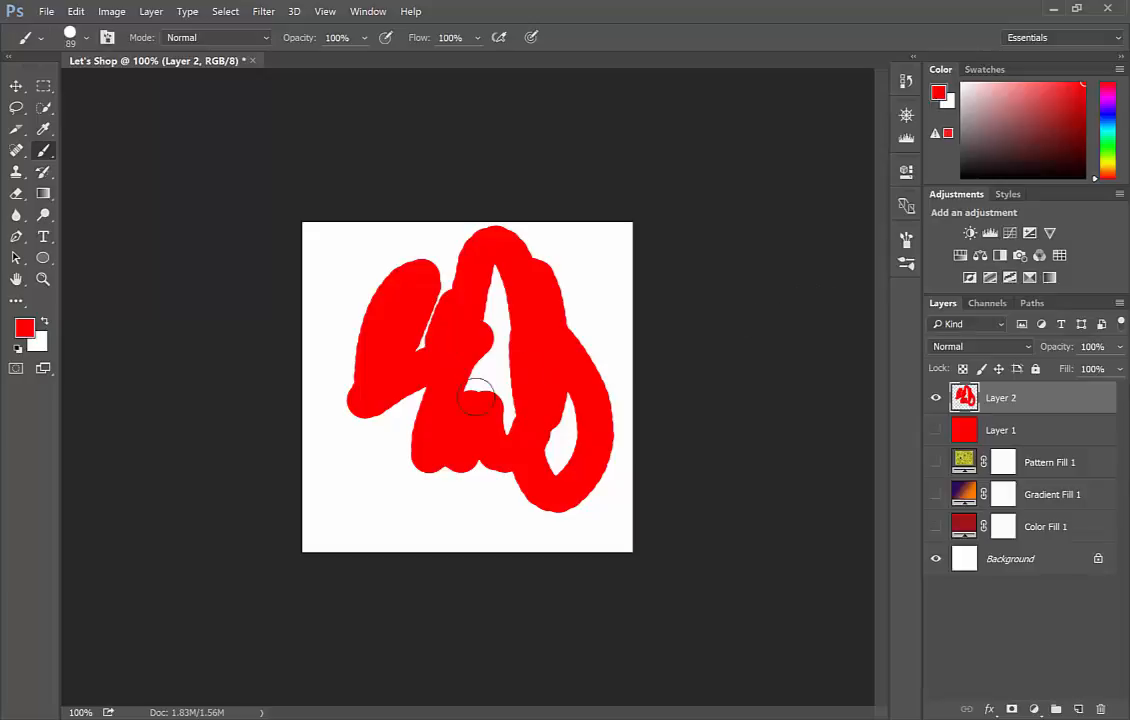
pyautogui.press('v')
pyautogui.moveTo(537, 401); pyautogui.dragTo(524, 419)
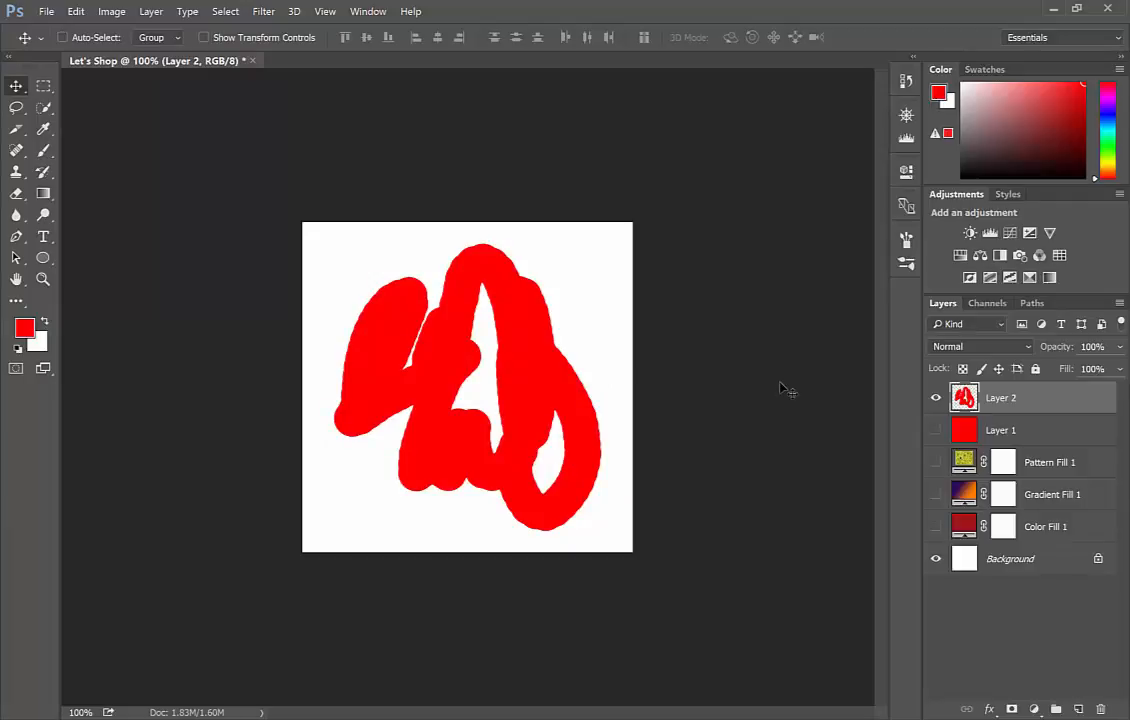
# Step: Scale the red scribble on Layer 2 down around its center to about 3% width and height
pyautogui.hotkey('ctrl', 't')
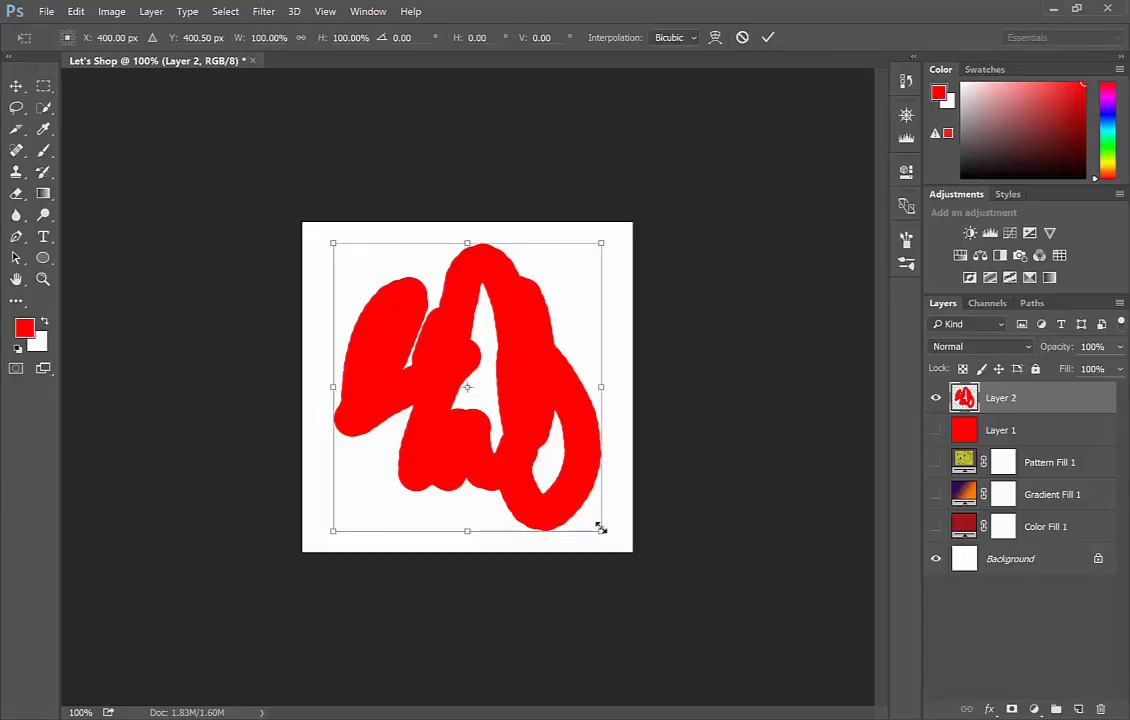
pyautogui.moveTo(600, 530); pyautogui.dragTo(482, 378)
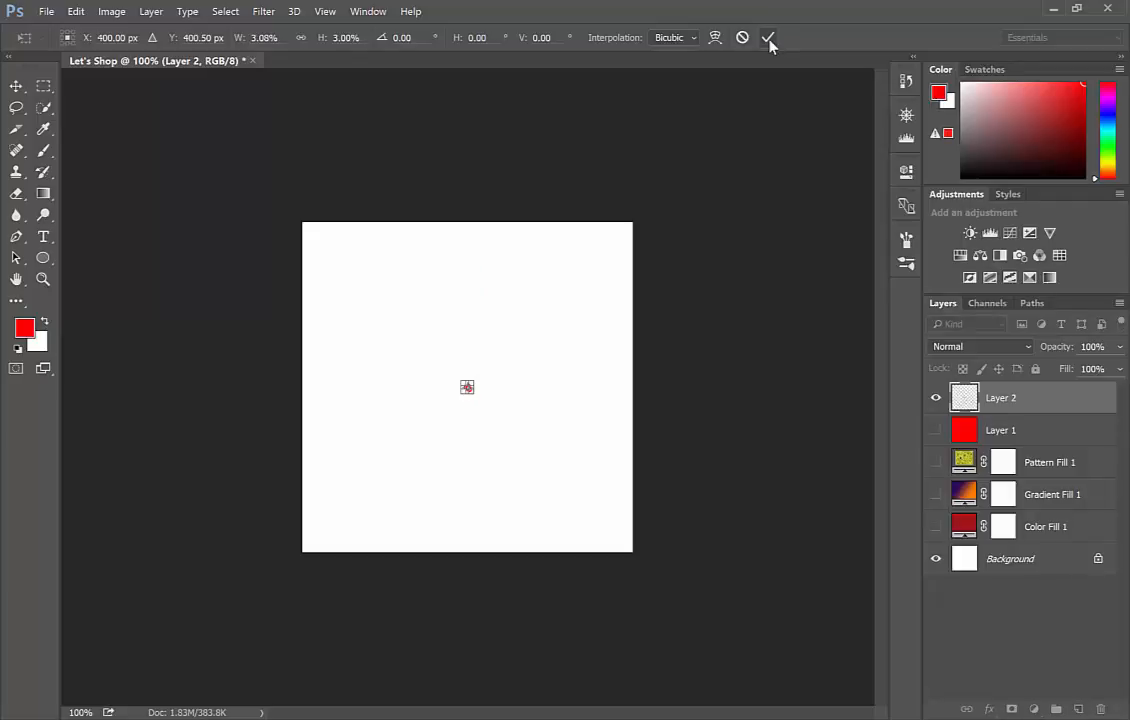
pyautogui.click(768, 39)
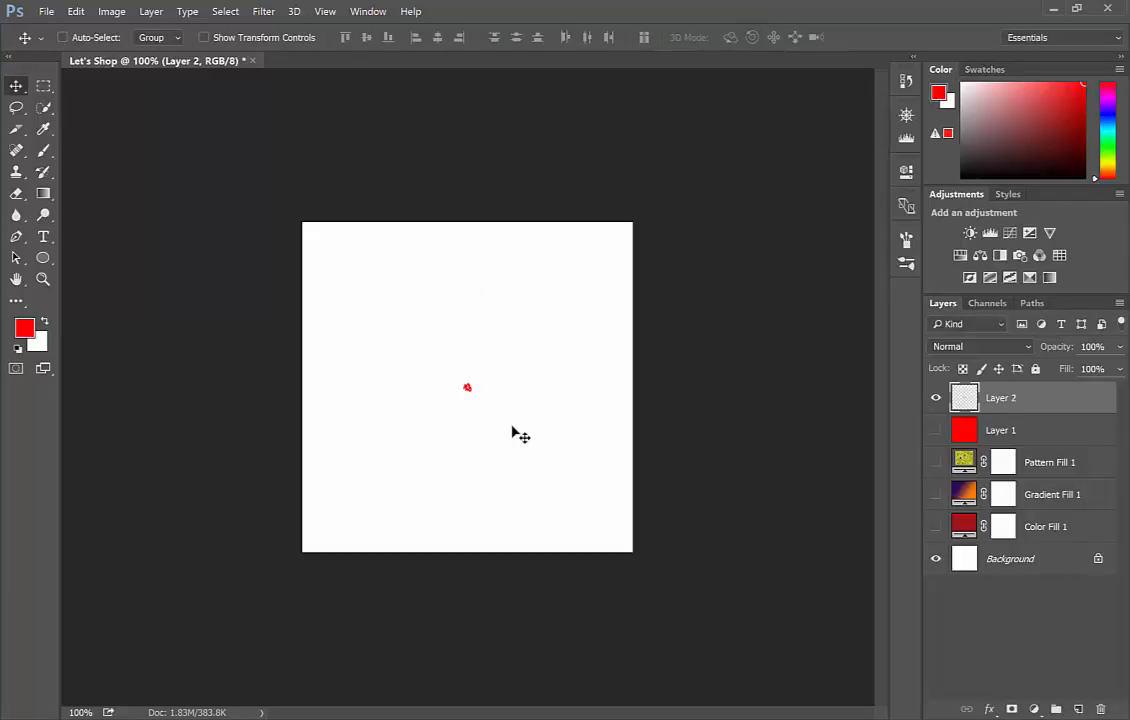
# Step: Scale the tiny scribble back up around its center to about 3035% width and 3033% height
pyautogui.press('ctrl')
pyautogui.hotkey('ctrl', 't')
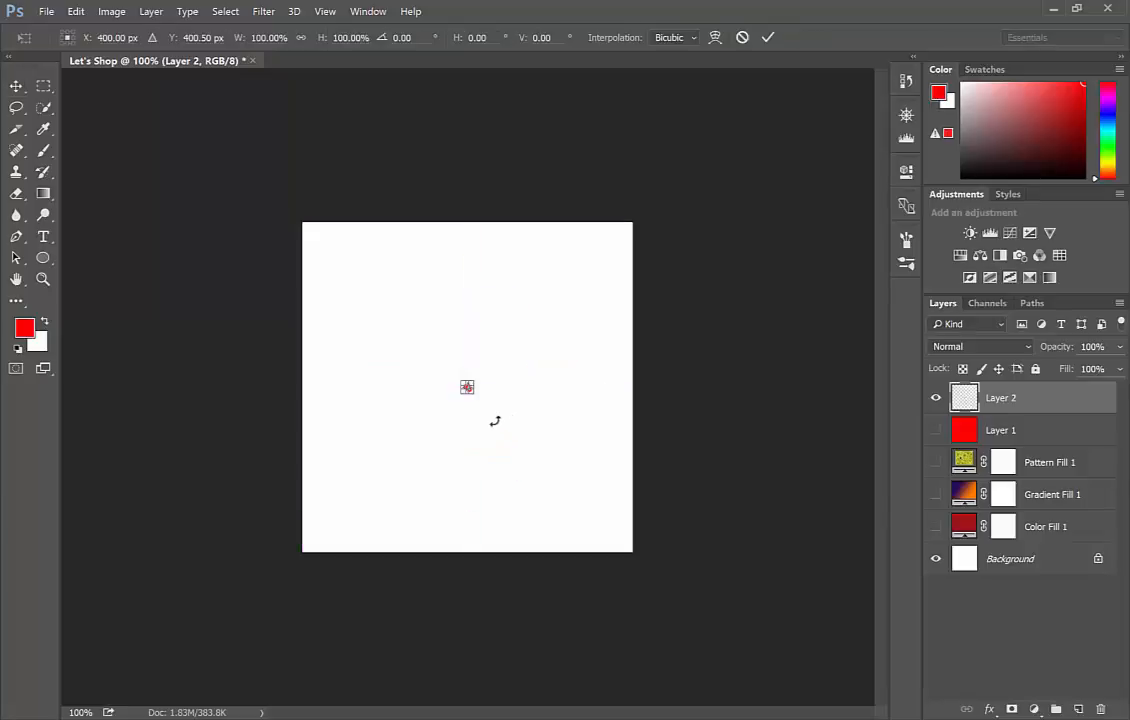
pyautogui.moveTo(476, 395)
pyautogui.mouseDown()
pyautogui.moveTo(530, 454)
pyautogui.moveTo(611, 506)
pyautogui.mouseUp()
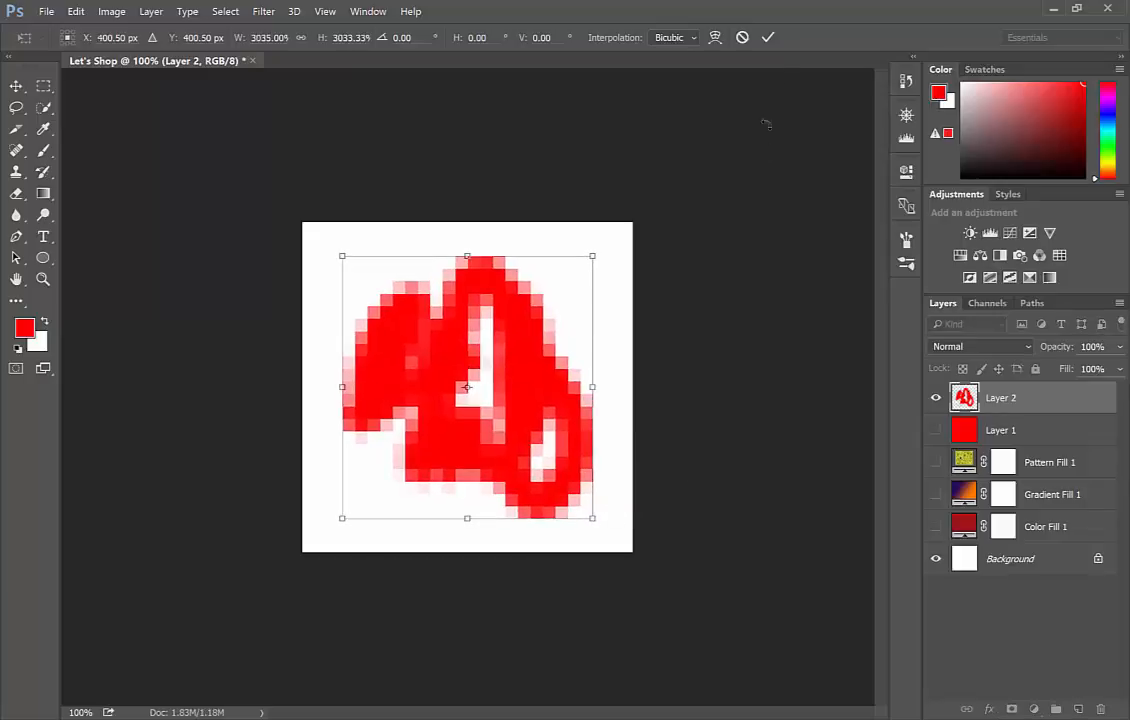
pyautogui.click(768, 38)
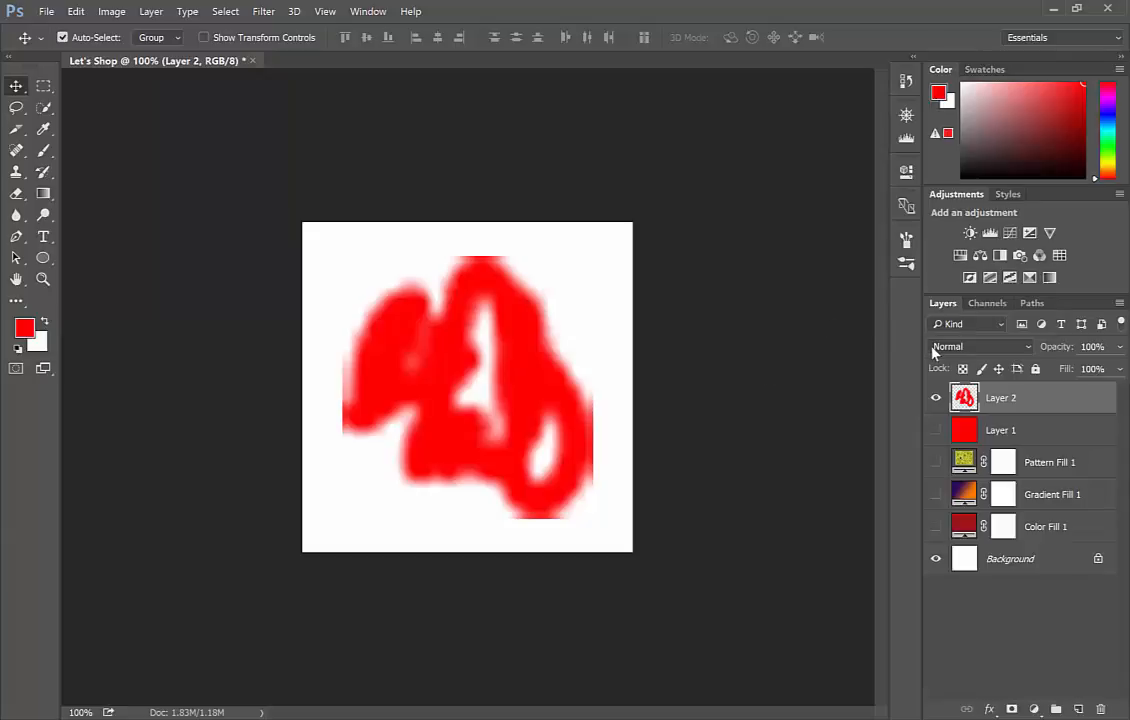
# Step: Undo both scalings of the scribble on Layer 2
pyautogui.hotkey('ctrl', 'z')
pyautogui.hotkey('ctrl', 'z')
pyautogui.hotkey('ctrl', 'z')
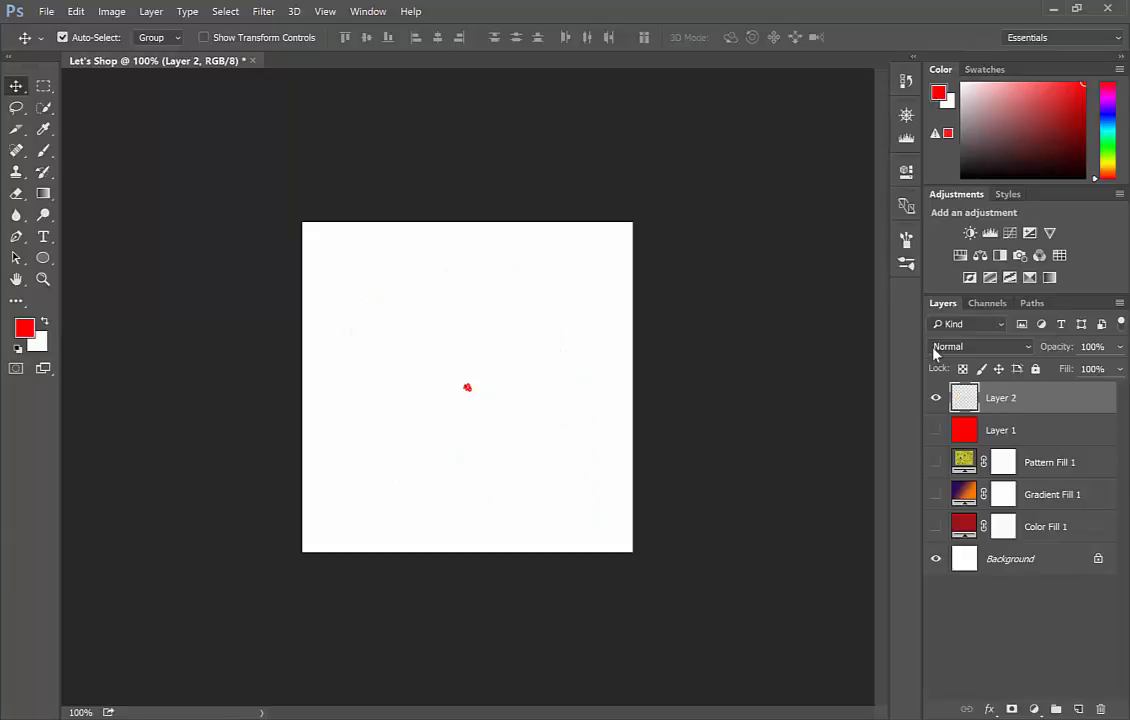
pyautogui.hotkey('ctrl', 'z')
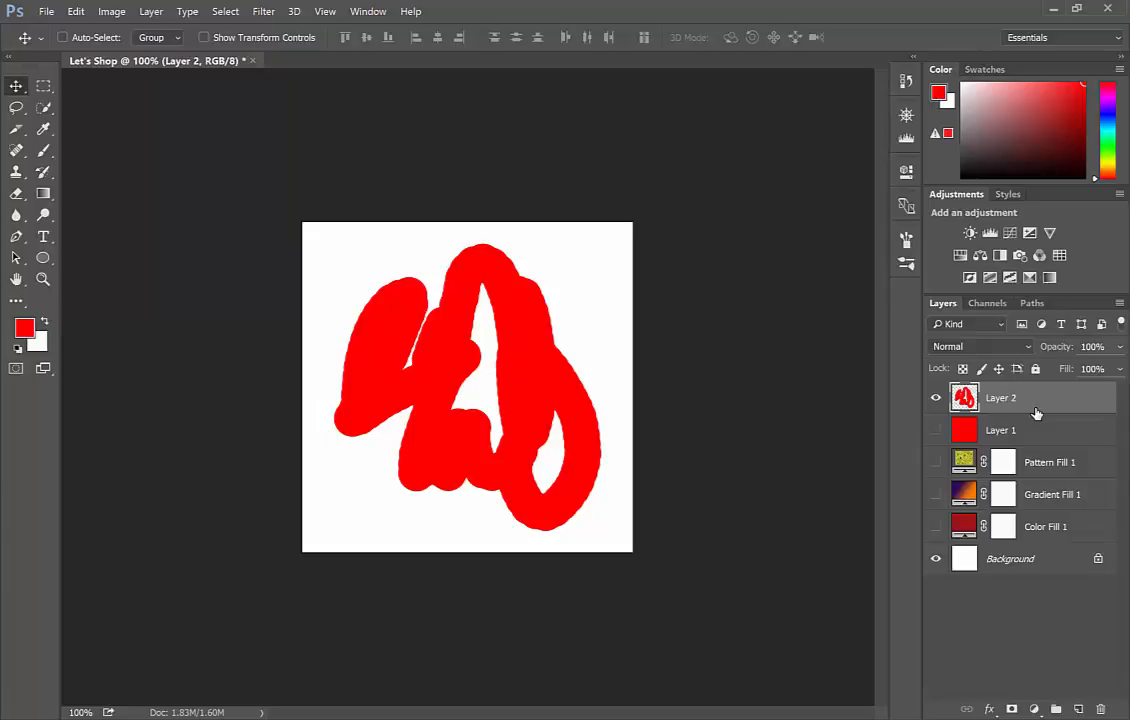
# Step: Convert Layer 2 to a smart object and scale it down around its center to about 7%
pyautogui.rightClick(1032, 401)
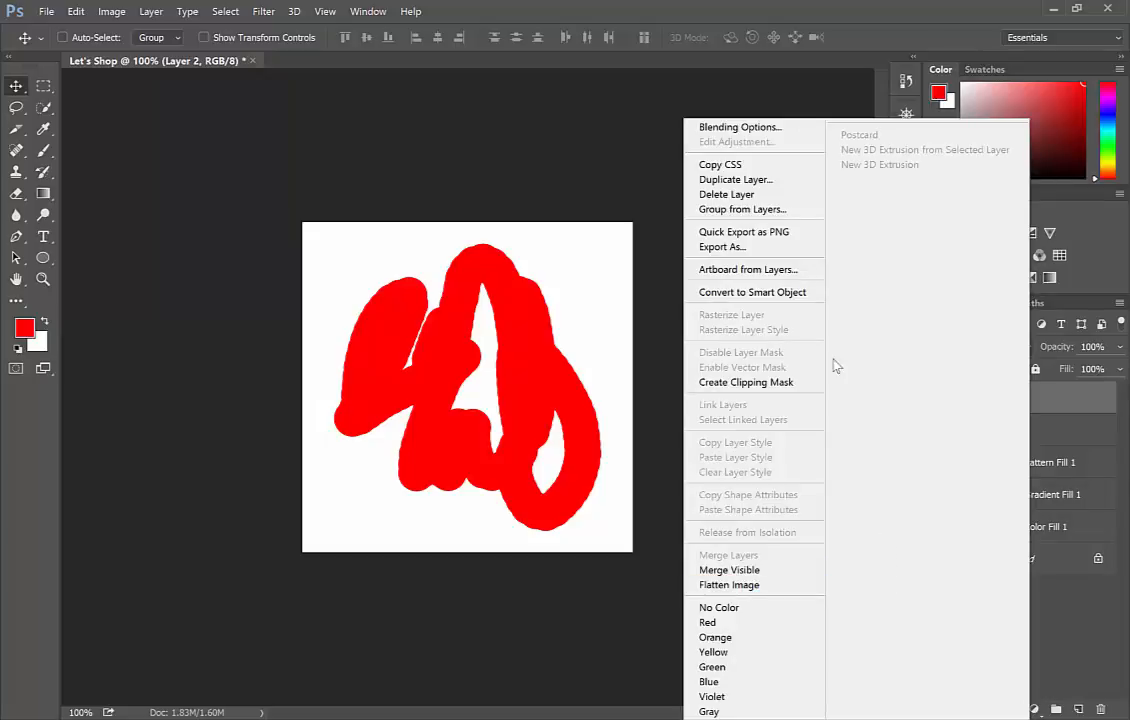
pyautogui.click(777, 293)
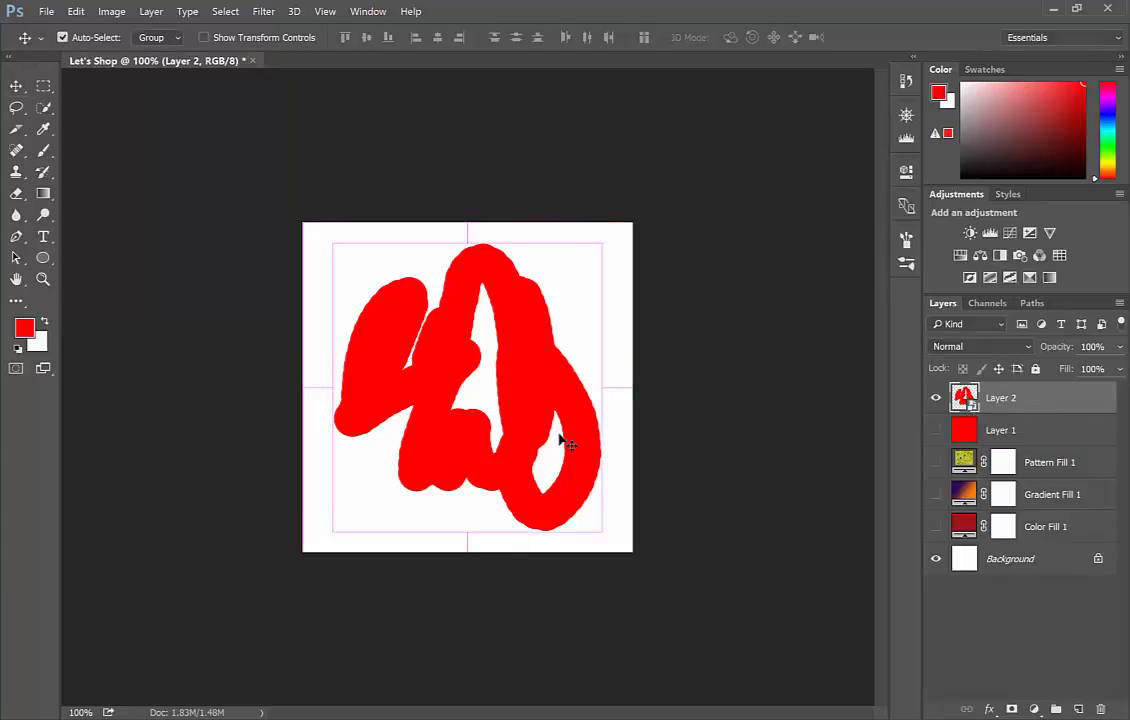
pyautogui.hotkey('ctrl', 't')
pyautogui.moveTo(578, 507); pyautogui.dragTo(478, 397)
pyautogui.click(597, 38)
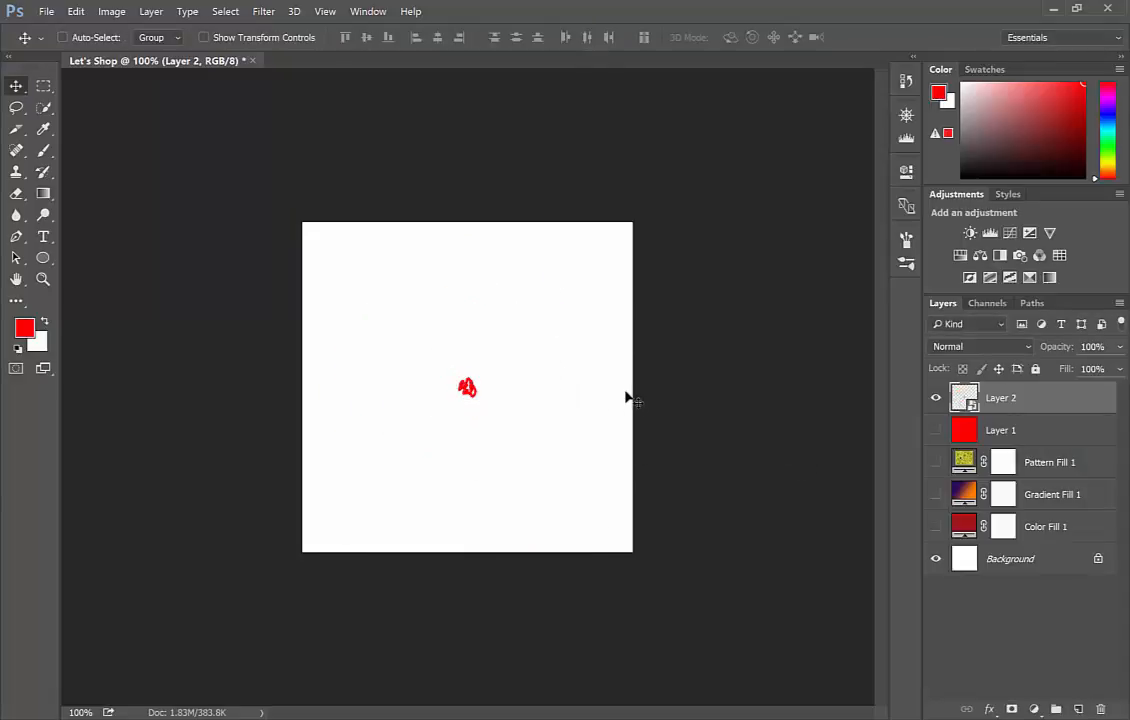
# Step: Scale the Layer 2 smart object back up around its center to about 90% width and 91% height
pyautogui.hotkey('ctrl', 't')
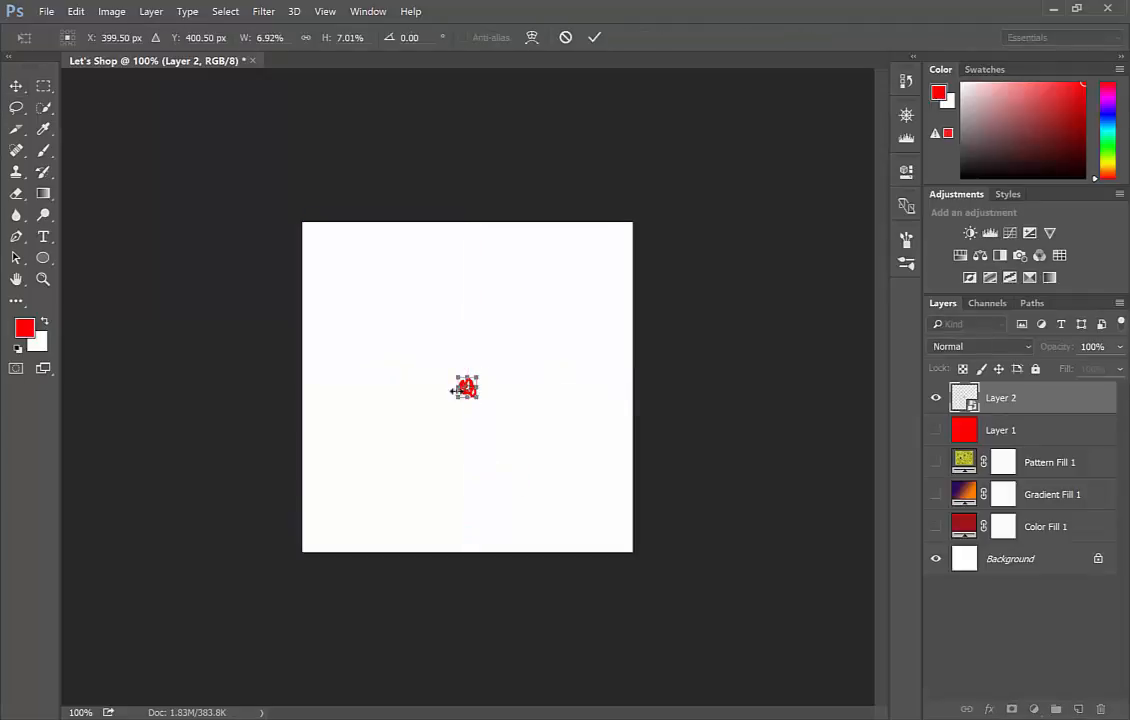
pyautogui.moveTo(477, 397); pyautogui.dragTo(589, 519)
pyautogui.click(594, 37)
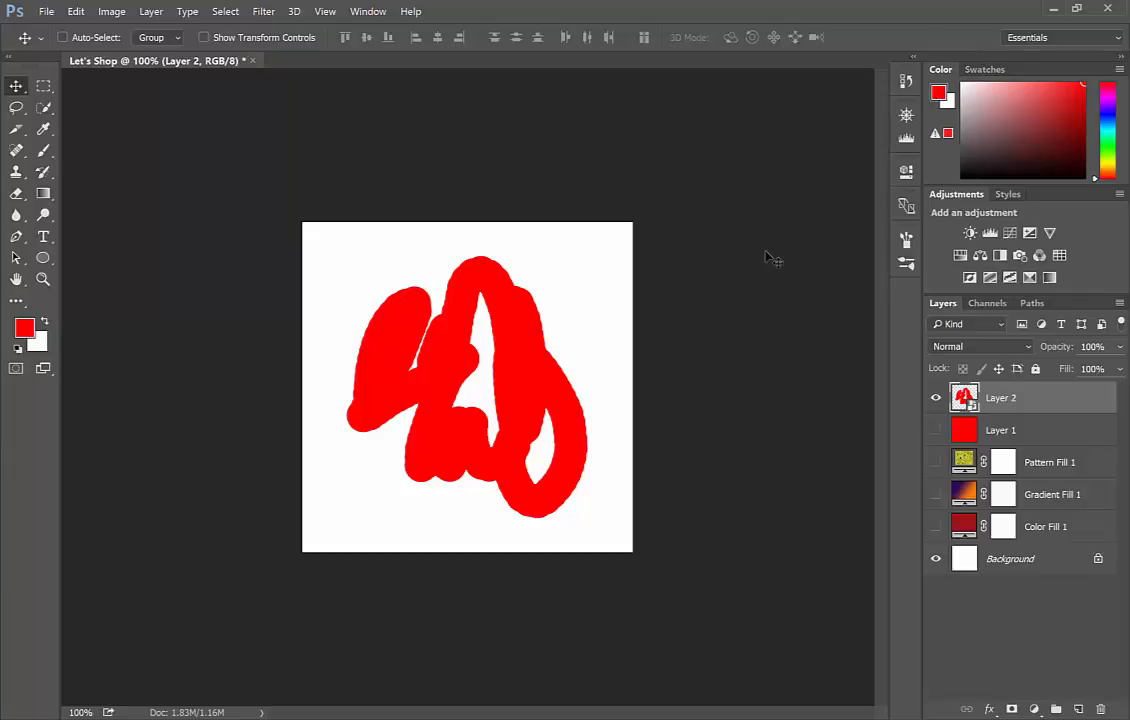
# Step: Open the contents of the Layer 2 smart object and float its document window beside the scribble in the main document
pyautogui.doubleClick(963, 398)
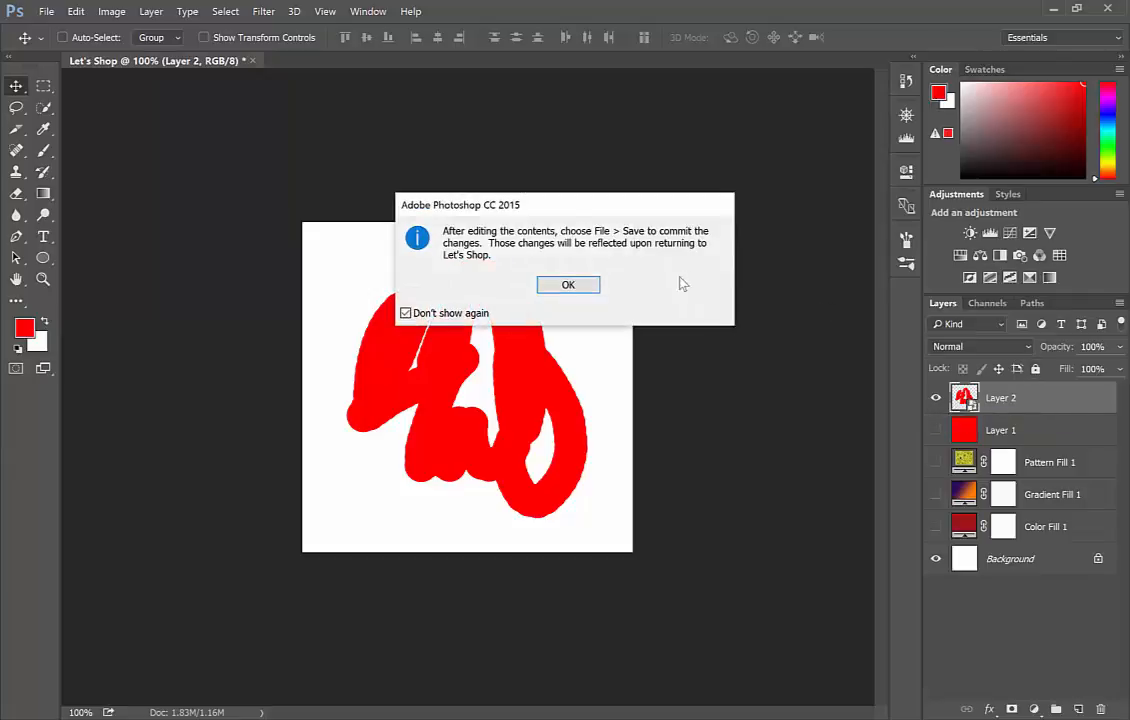
pyautogui.click(570, 286)
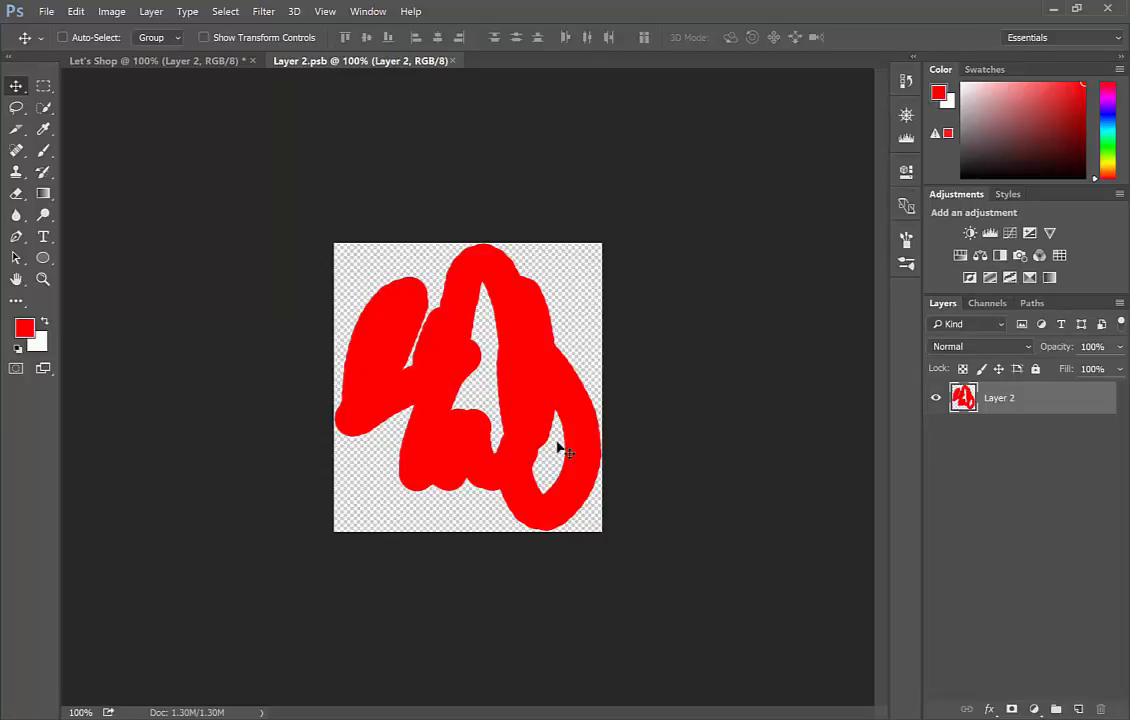
pyautogui.click(164, 61)
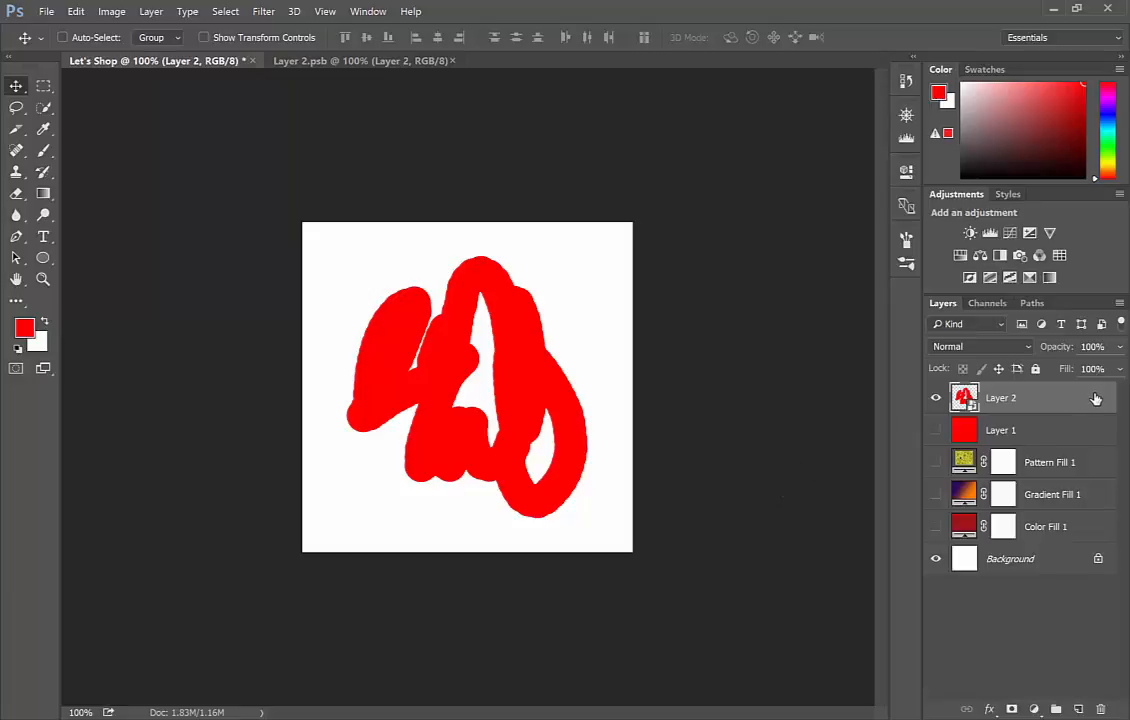
pyautogui.click(323, 57)
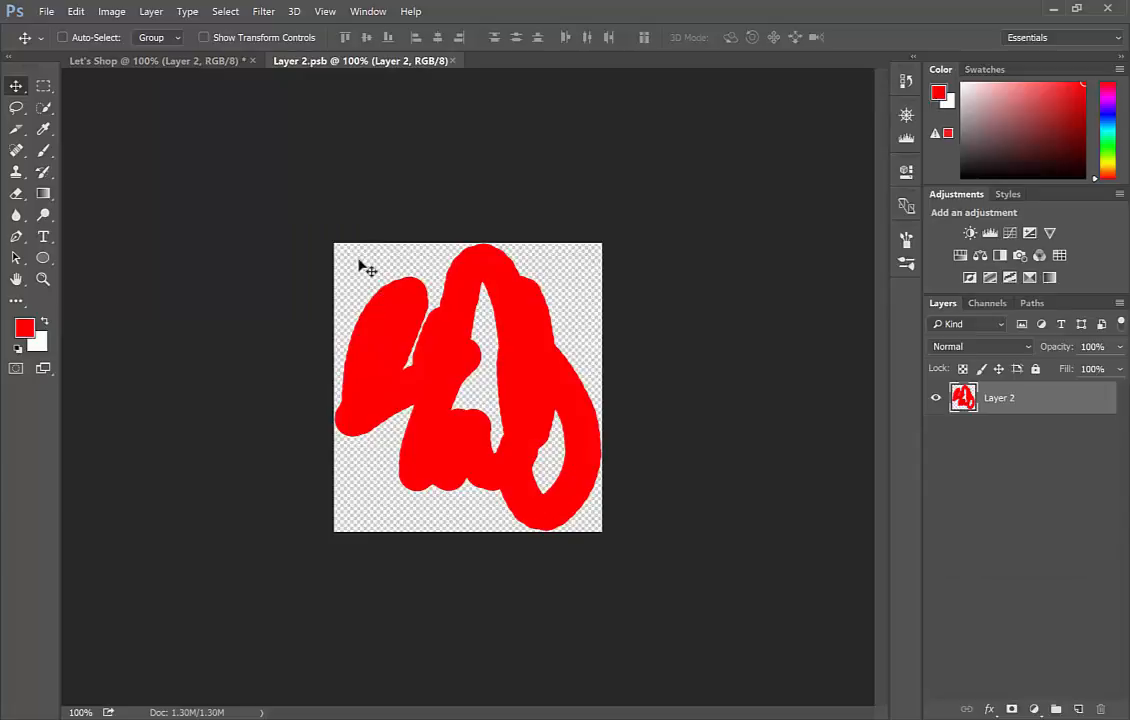
pyautogui.moveTo(327, 60); pyautogui.dragTo(718, 95)
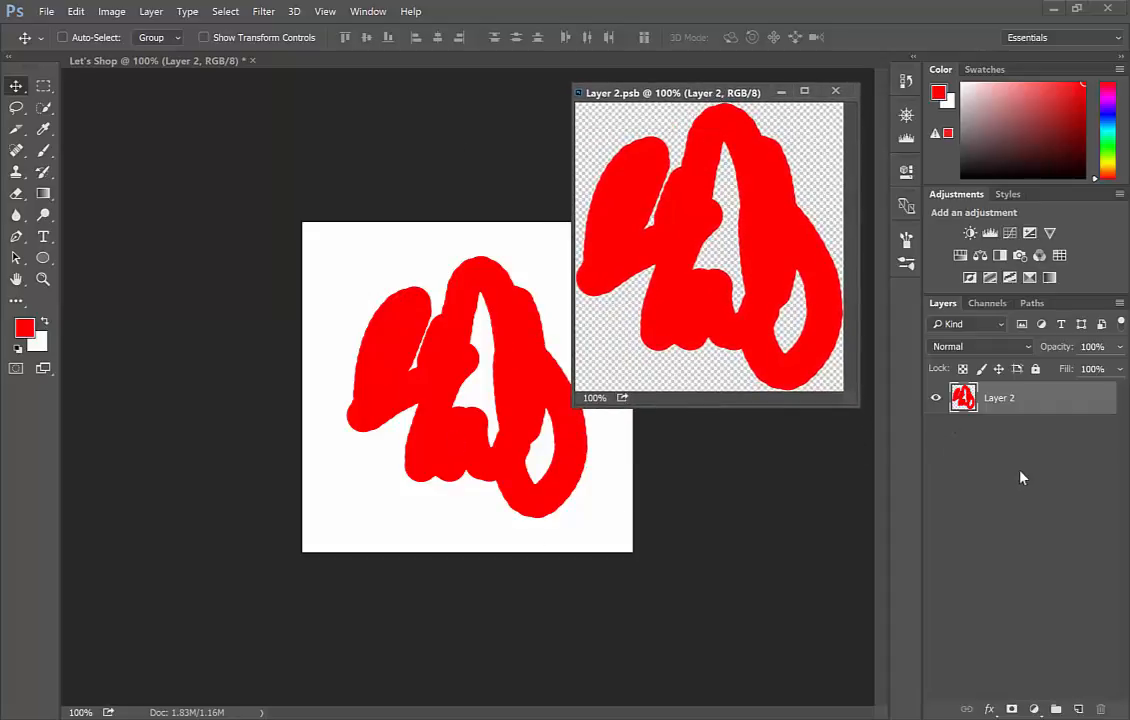
pyautogui.click(595, 499)
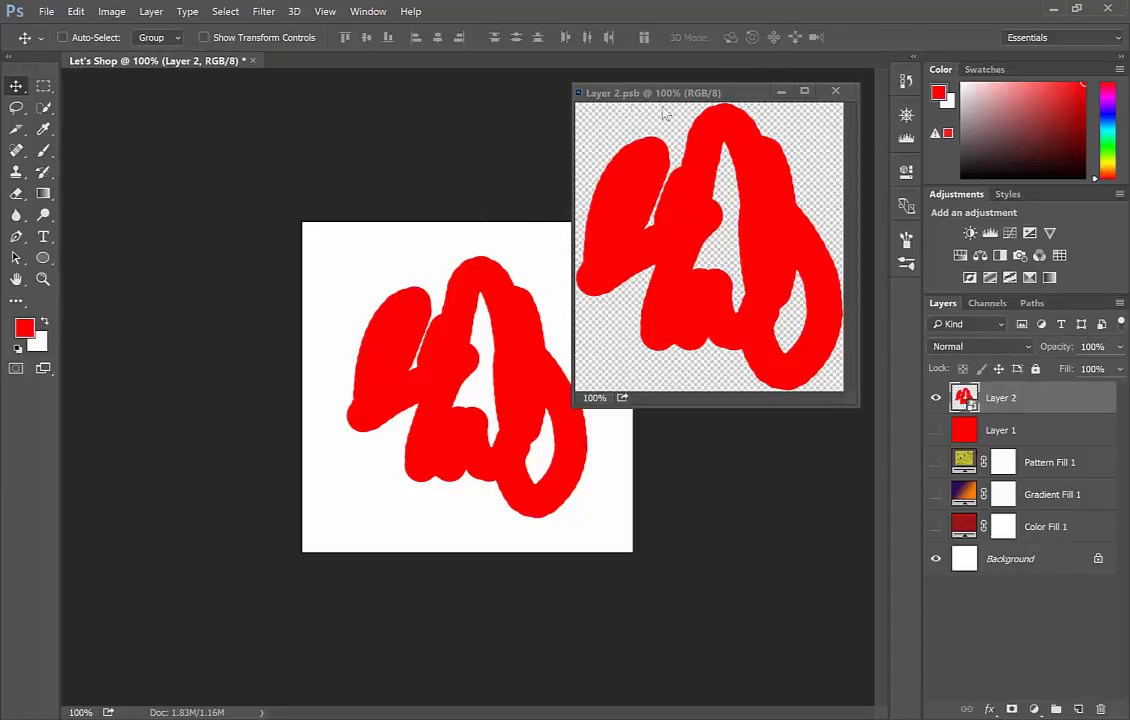
pyautogui.moveTo(672, 94); pyautogui.dragTo(664, 84)
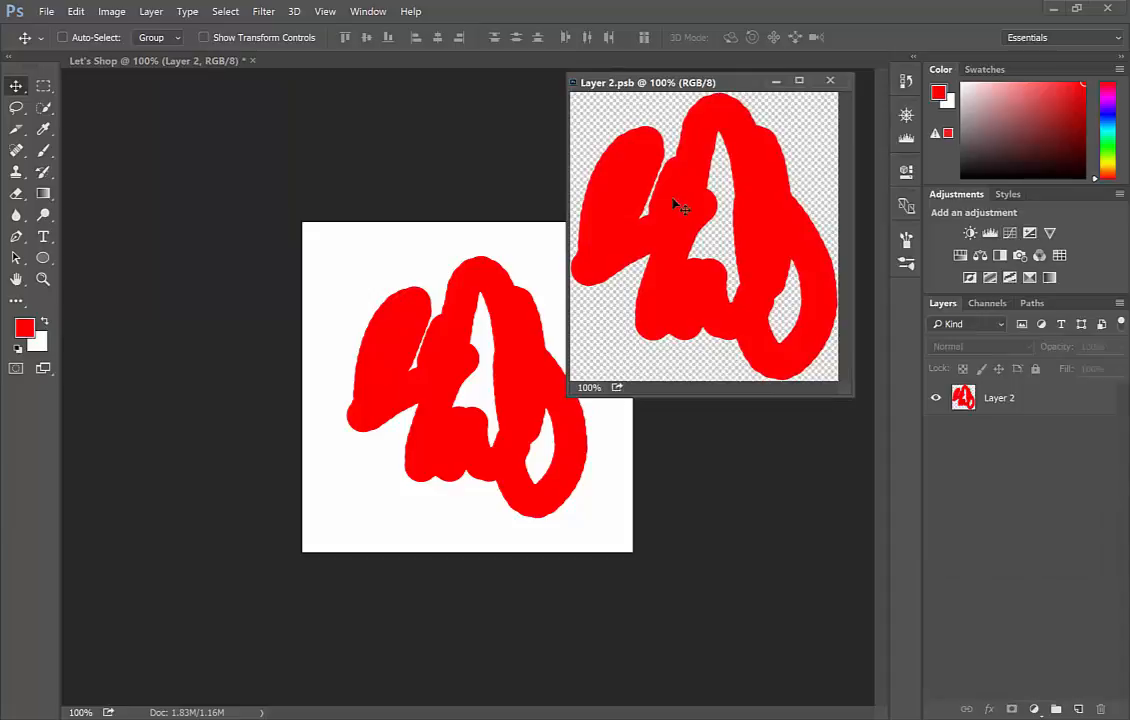
# Step: Add a new layer in Layer 2.psb, paint a bright green scribble over the red one with the Brush, and save the contents
pyautogui.click(48, 151)
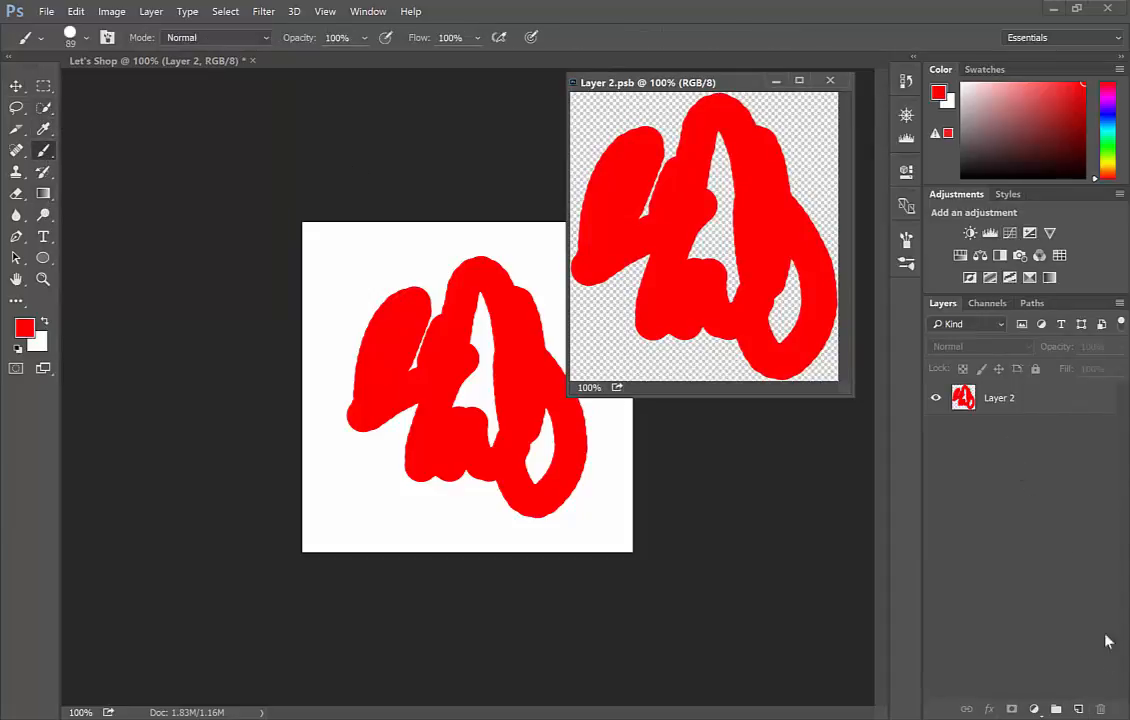
pyautogui.click(1078, 708)
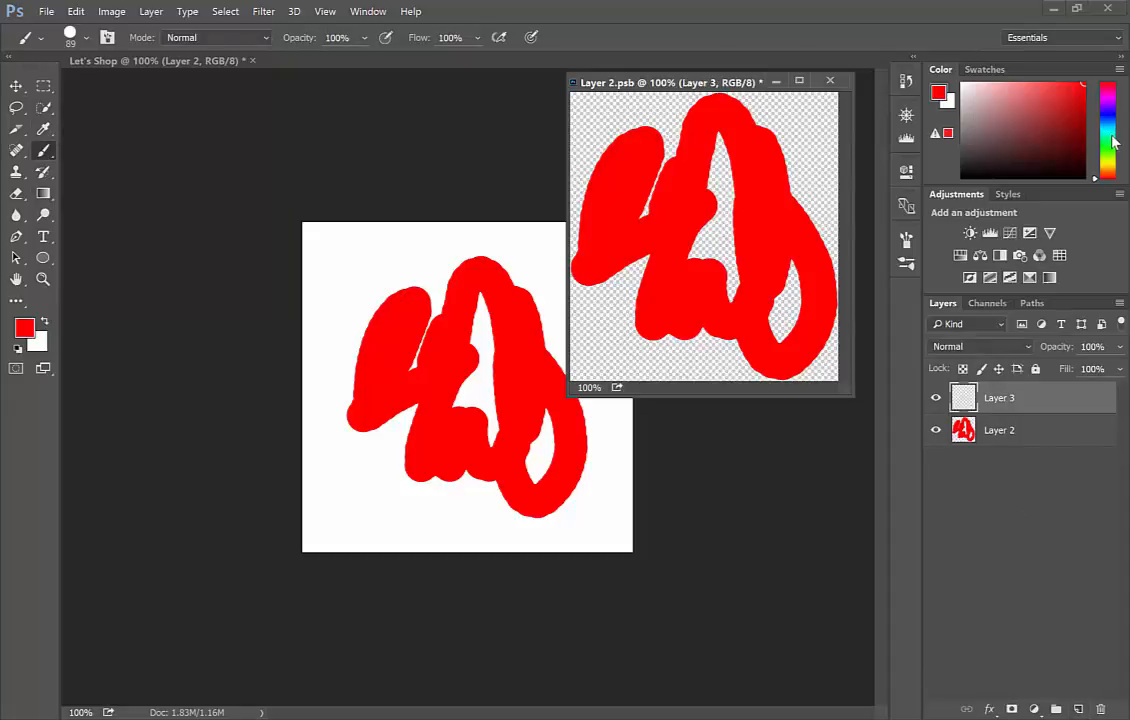
pyautogui.click(1108, 143)
pyautogui.moveTo(680, 178); pyautogui.dragTo(692, 322)
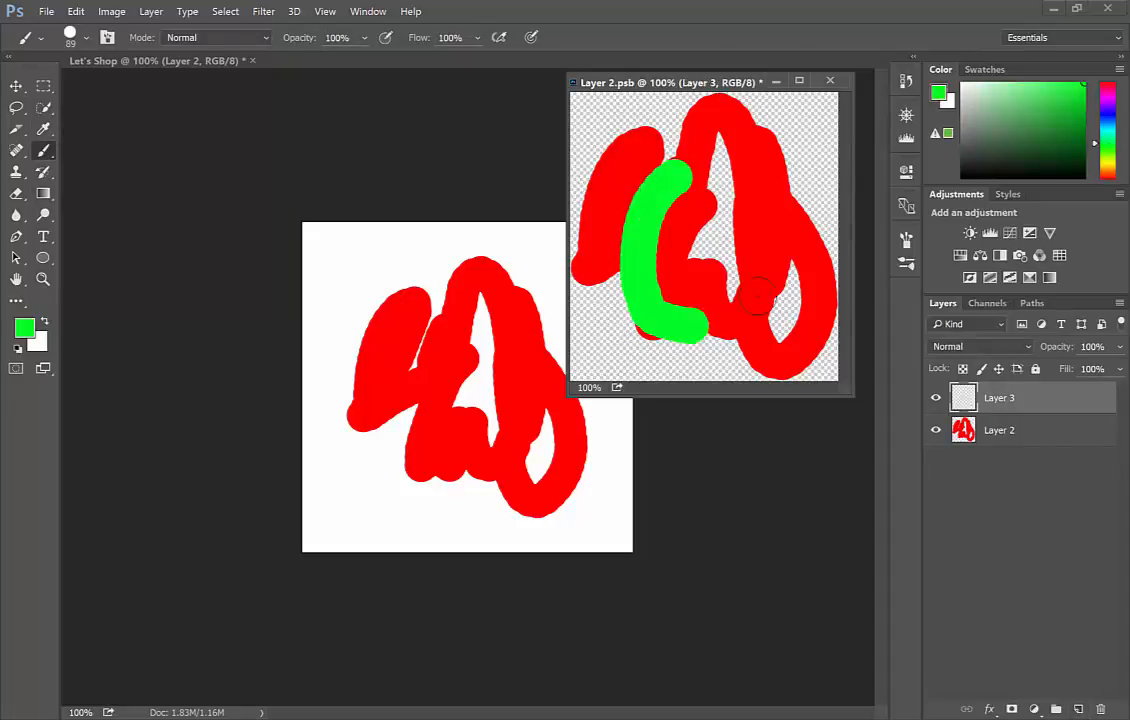
pyautogui.moveTo(757, 295)
pyautogui.mouseDown()
pyautogui.moveTo(730, 320)
pyautogui.moveTo(660, 160)
pyautogui.mouseUp()
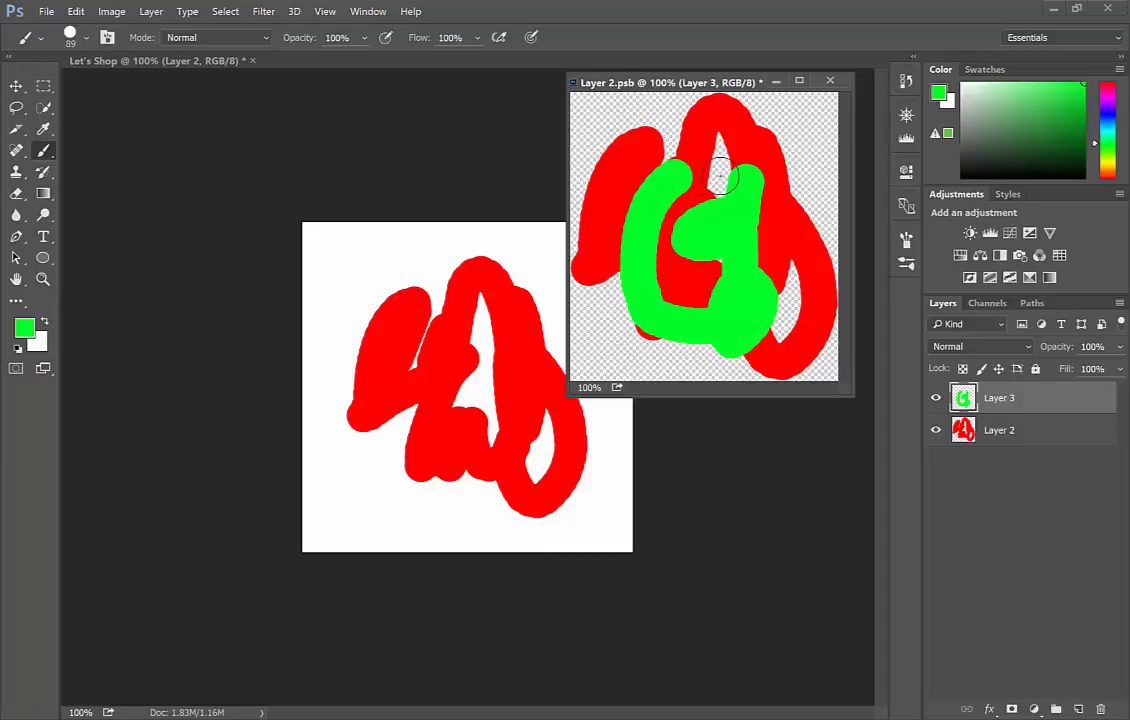
pyautogui.hotkey('ctrl', 's')
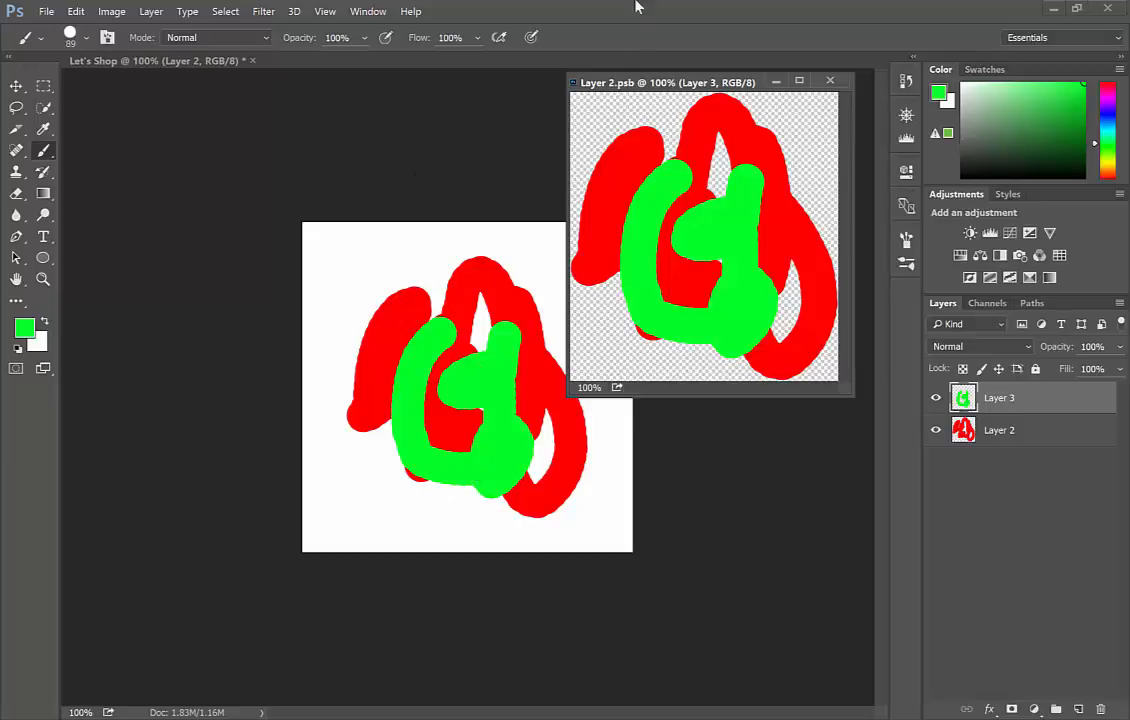
# Step: Distort the Layer 2 smart object in Let's Shop by pulling its lower-right and upper-left corners inward and down, and recenter it on the canvas
pyautogui.click(19, 88)
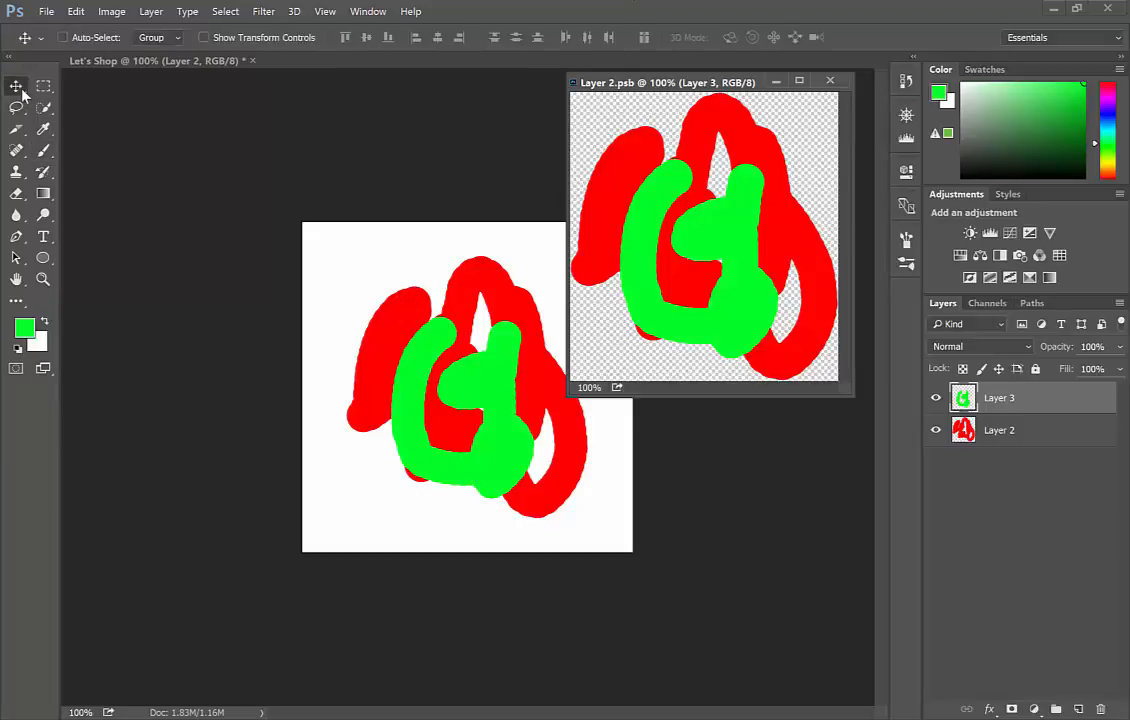
pyautogui.click(447, 352)
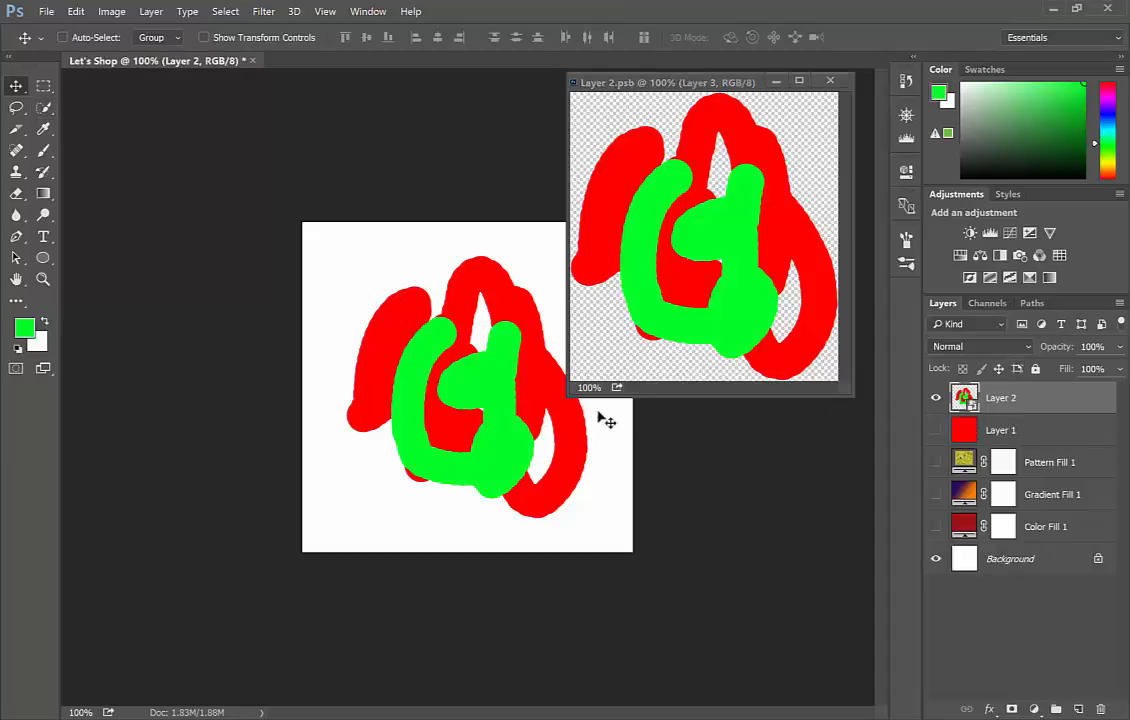
pyautogui.moveTo(507, 418)
pyautogui.mouseDown()
pyautogui.moveTo(486, 426)
pyautogui.moveTo(493, 420)
pyautogui.mouseUp()
pyautogui.hotkey('ctrl', 't')
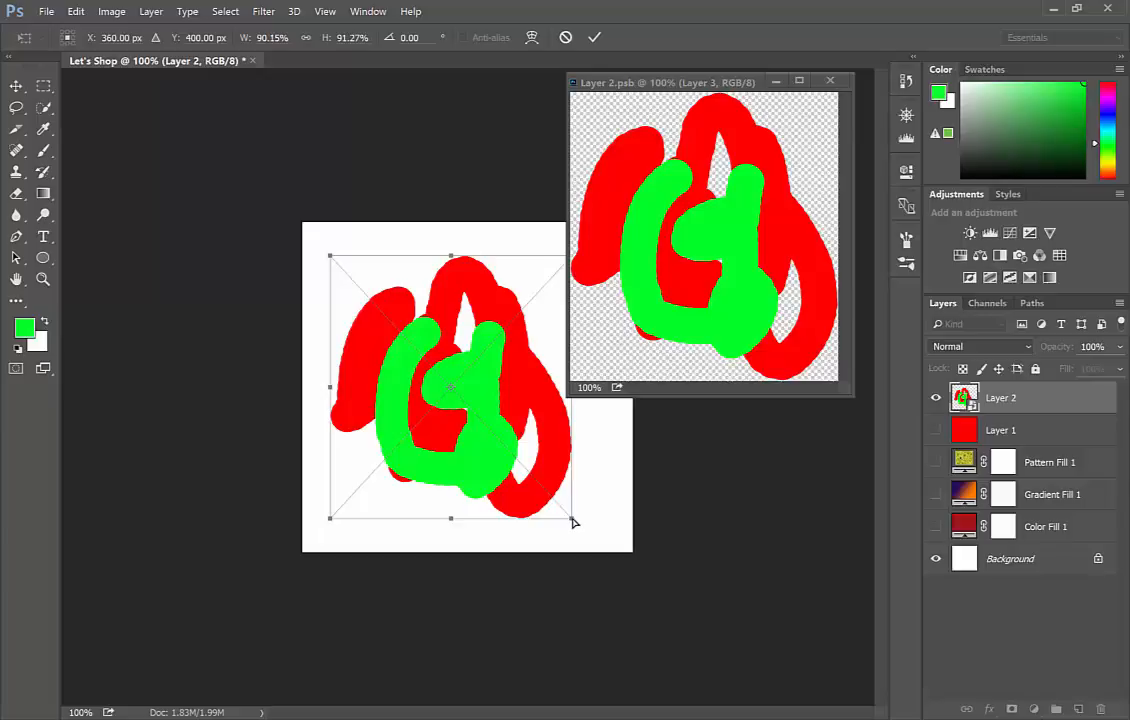
pyautogui.moveTo(572, 520); pyautogui.dragTo(511, 460)
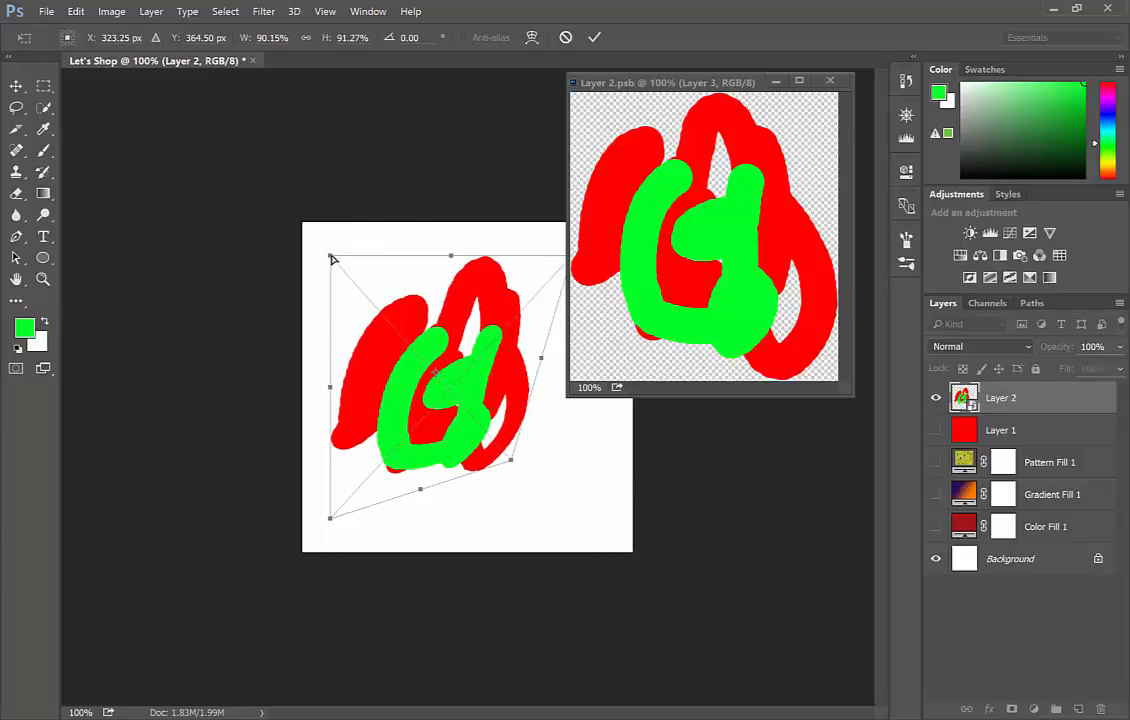
pyautogui.moveTo(333, 258); pyautogui.dragTo(320, 304)
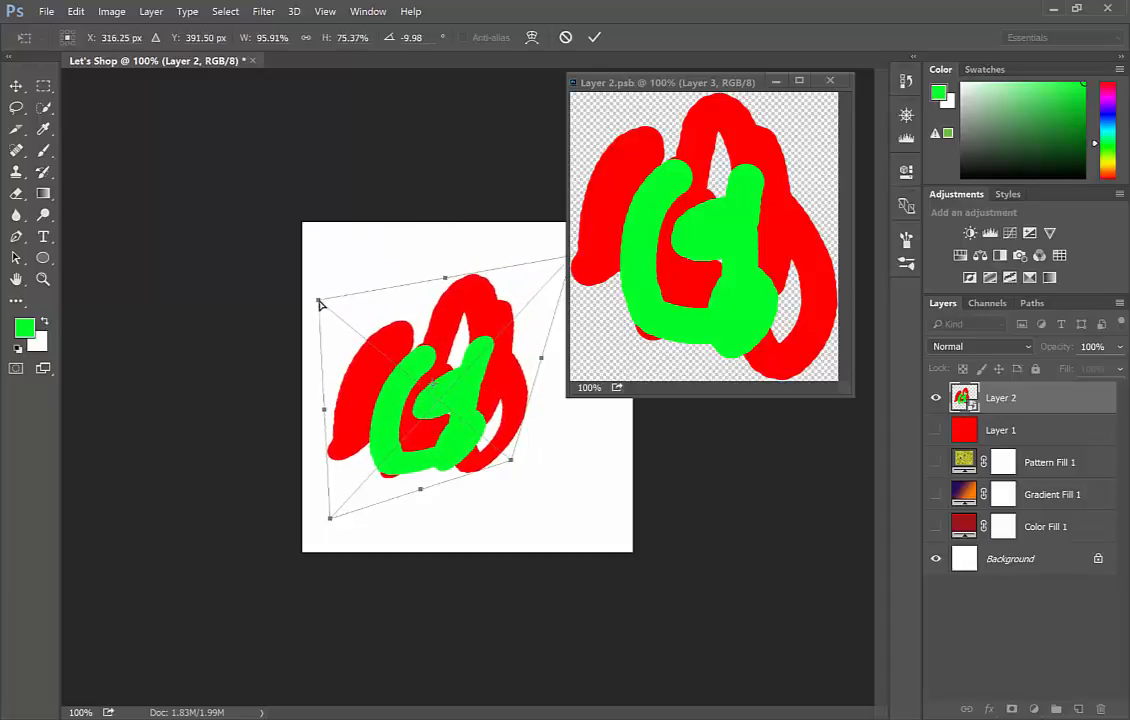
pyautogui.moveTo(430, 340); pyautogui.dragTo(464, 343)
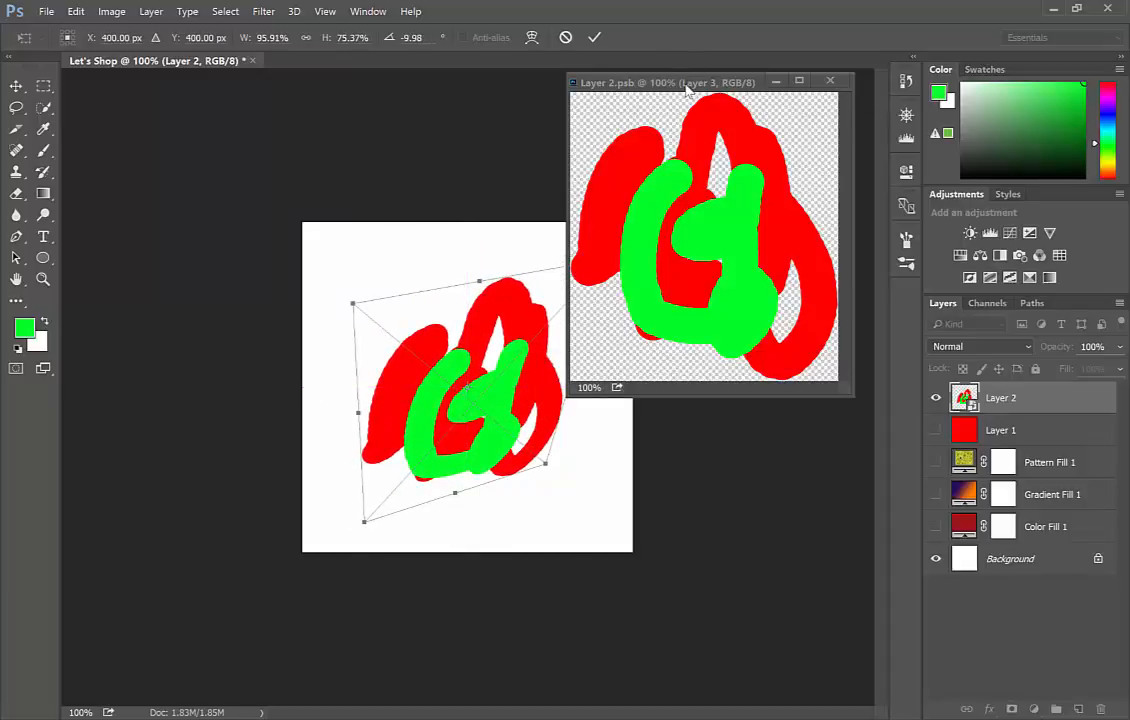
pyautogui.click(594, 37)
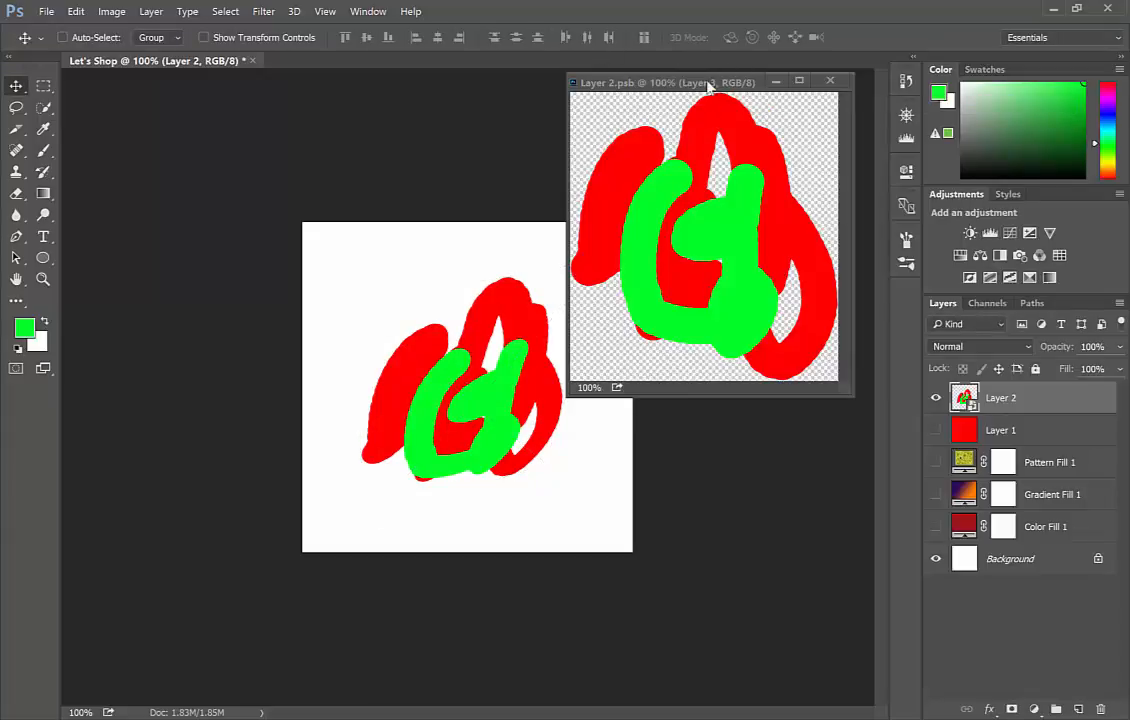
# Step: Move the green scribble in Layer 2.psb up and to the right, then save and close the smart object's contents
pyautogui.click(626, 80)
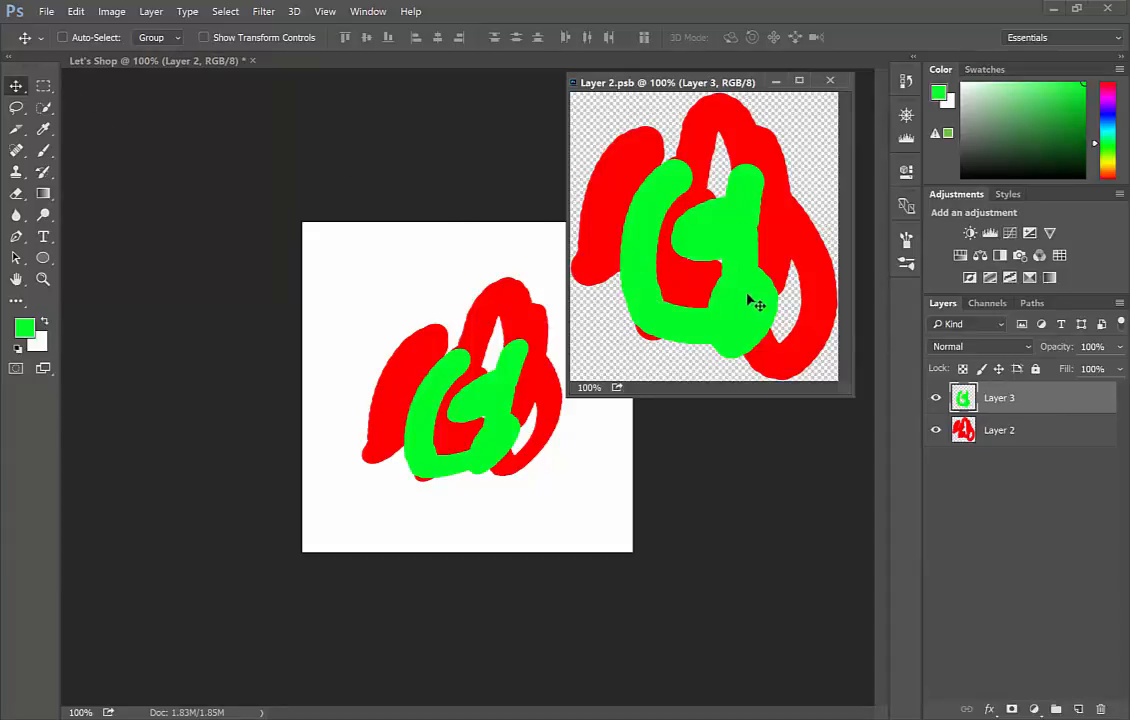
pyautogui.moveTo(757, 305)
pyautogui.mouseDown()
pyautogui.moveTo(795, 218)
pyautogui.moveTo(814, 249)
pyautogui.mouseUp()
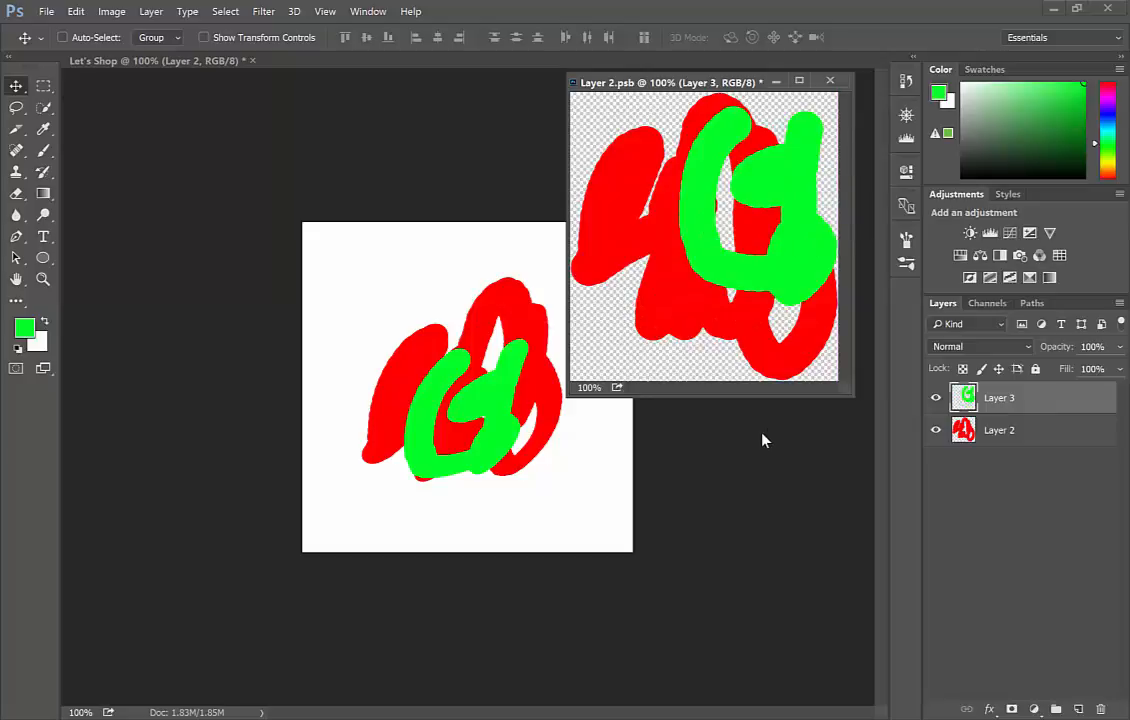
pyautogui.hotkey('ctrl', 's')
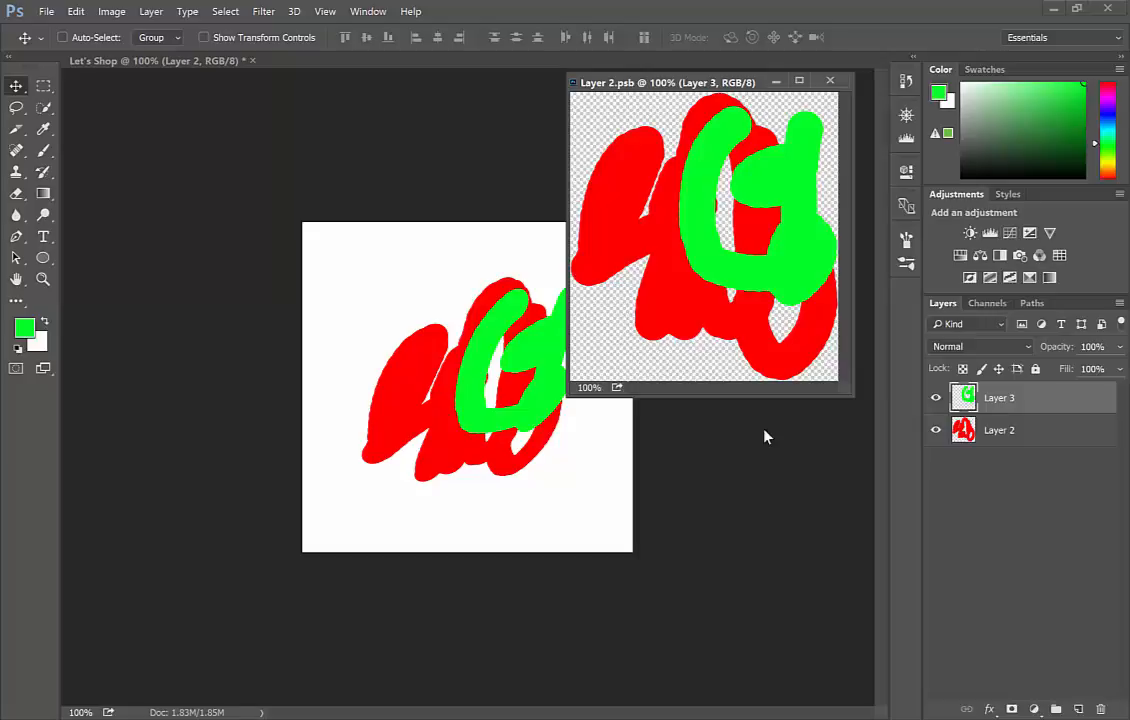
pyautogui.click(829, 80)
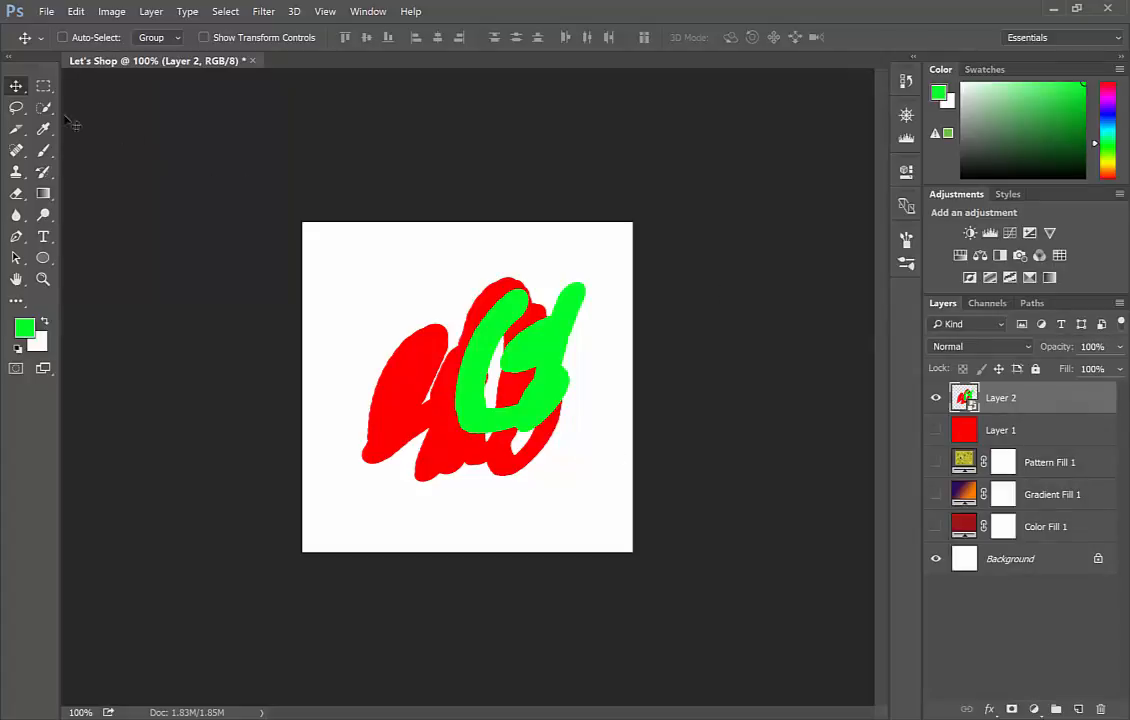
# Step: Try to brush directly on the Layer 2 smart object without rasterizing it, and open and close its contents
pyautogui.click(43, 150)
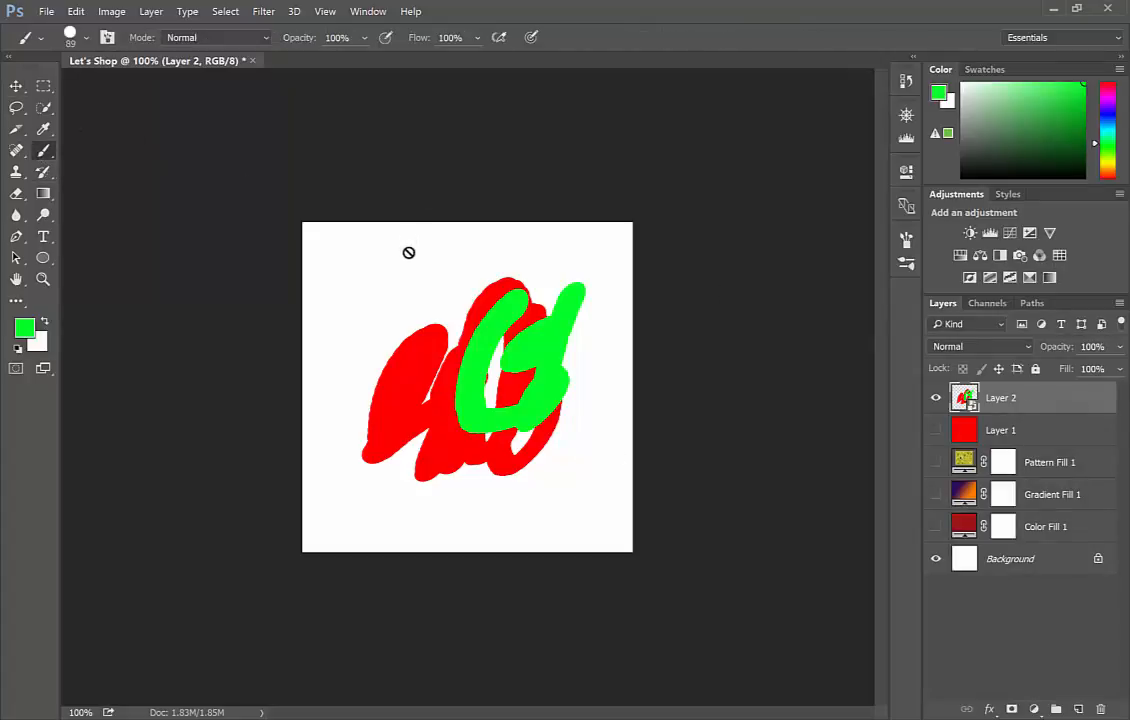
pyautogui.click(475, 379)
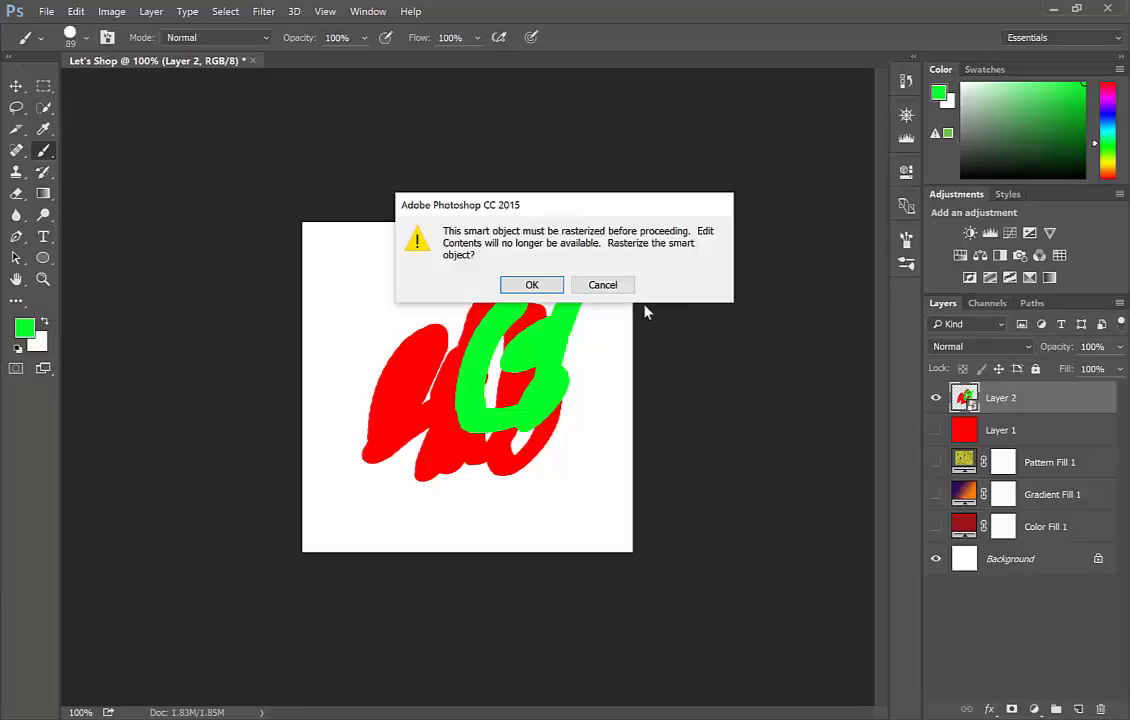
pyautogui.click(532, 284)
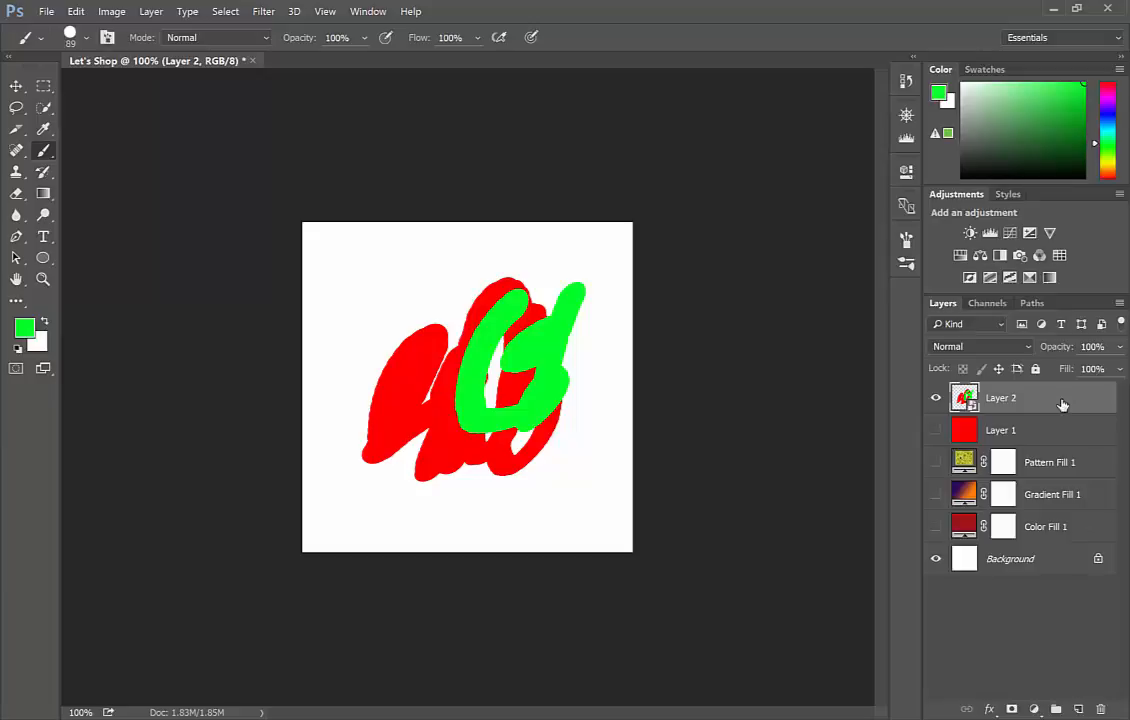
pyautogui.doubleClick(965, 406)
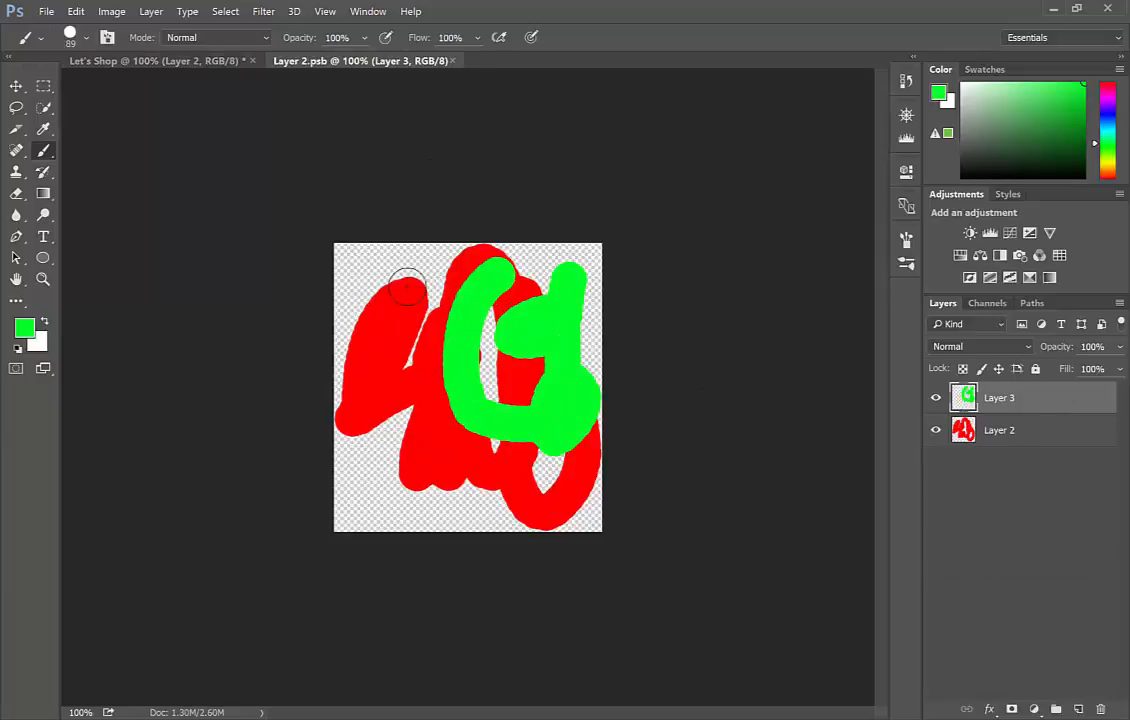
pyautogui.click(453, 61)
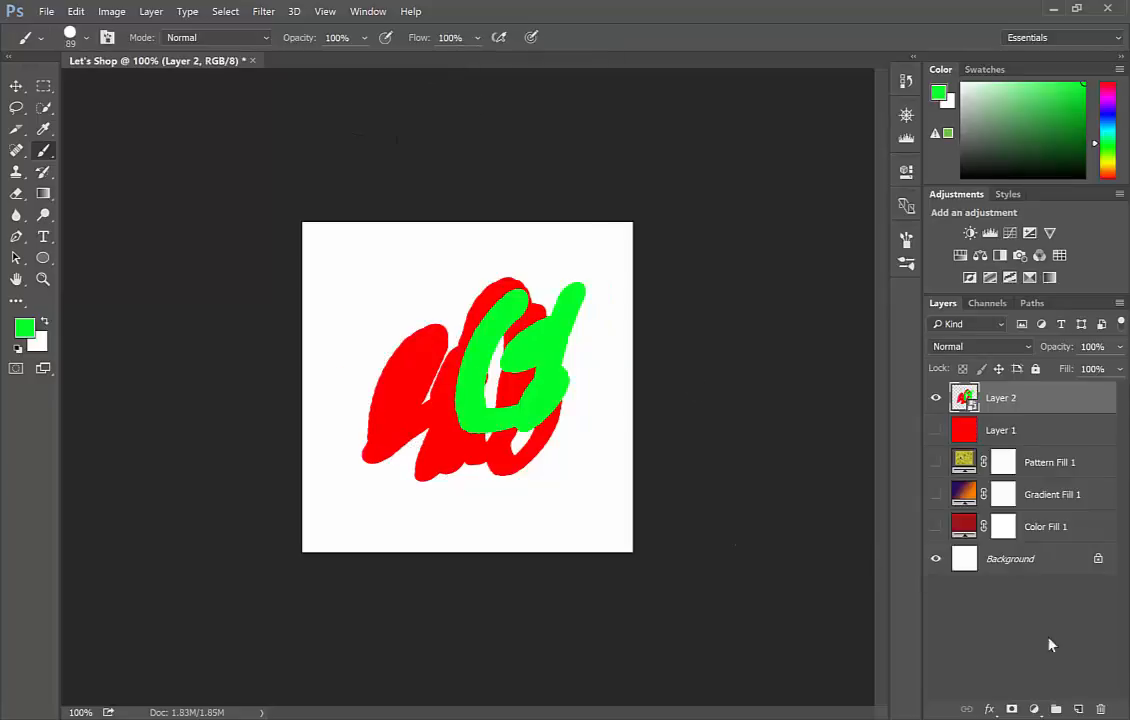
# Step: Paint large green brush strokes on a new layer in Let's Shop and place that layer directly below Layer 2
pyautogui.click(1078, 708)
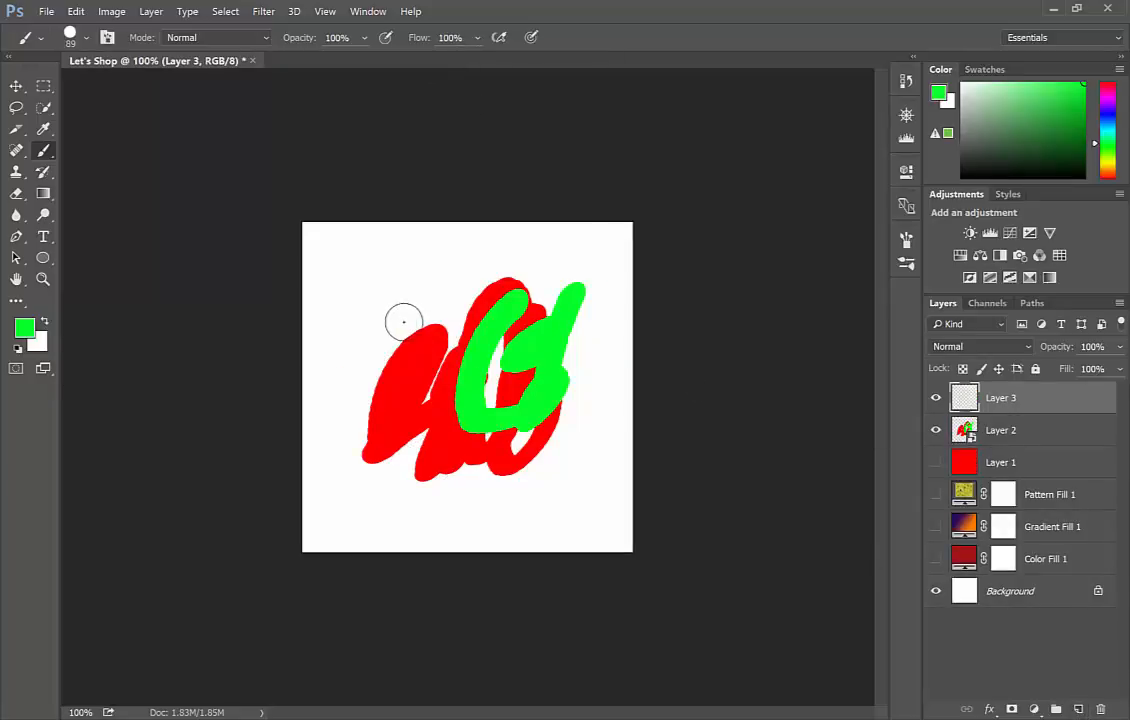
pyautogui.moveTo(358, 275); pyautogui.dragTo(472, 460)
pyautogui.moveTo(538, 520)
pyautogui.mouseDown()
pyautogui.moveTo(409, 265)
pyautogui.moveTo(432, 416)
pyautogui.mouseUp()
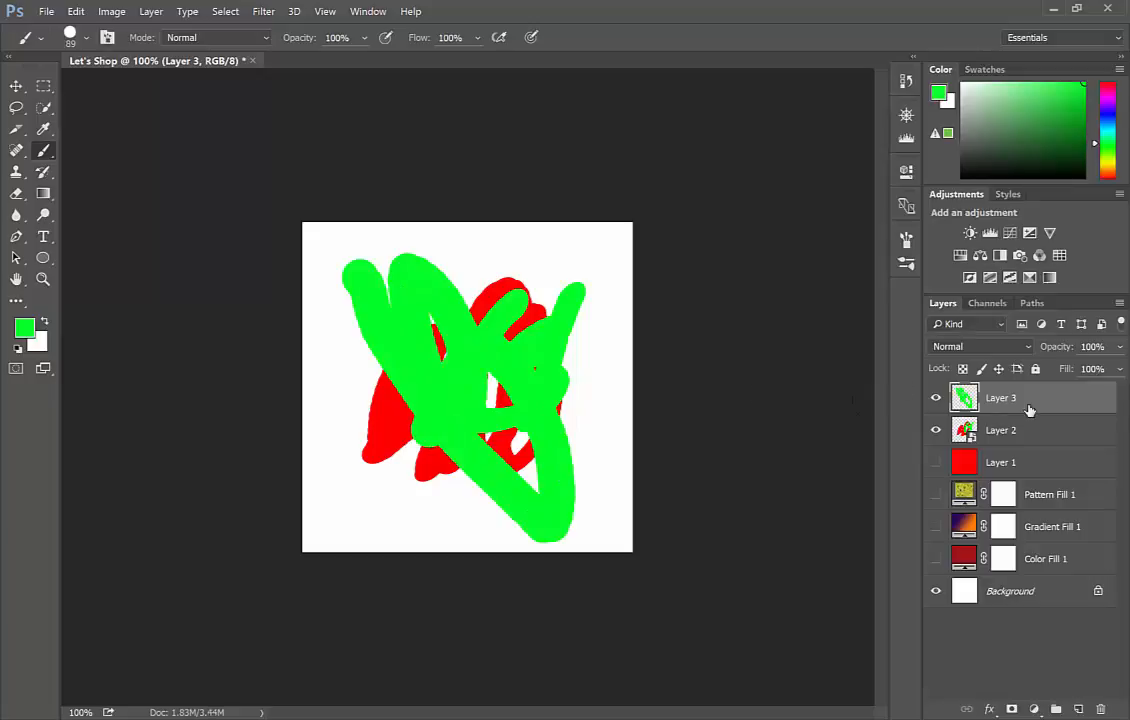
pyautogui.moveTo(1029, 403); pyautogui.dragTo(1038, 446)
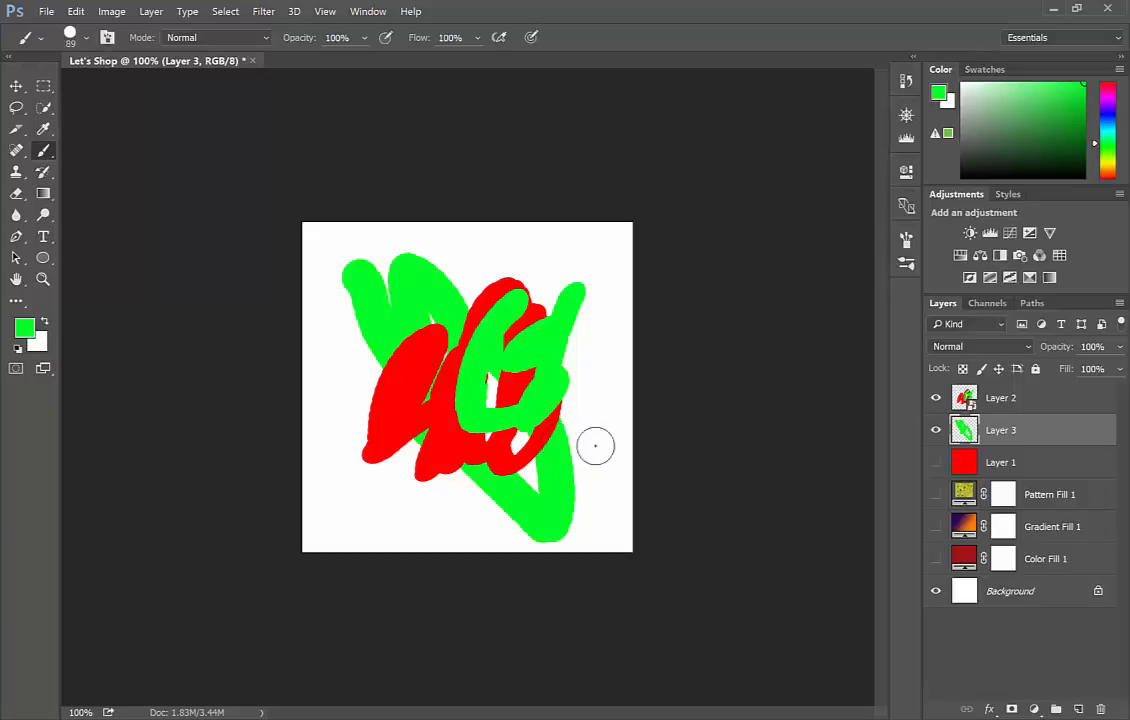
# Step: Duplicate the Layer 2 smart object, placing the copy between Layer 2 and Layer 3
pyautogui.click(1020, 400)
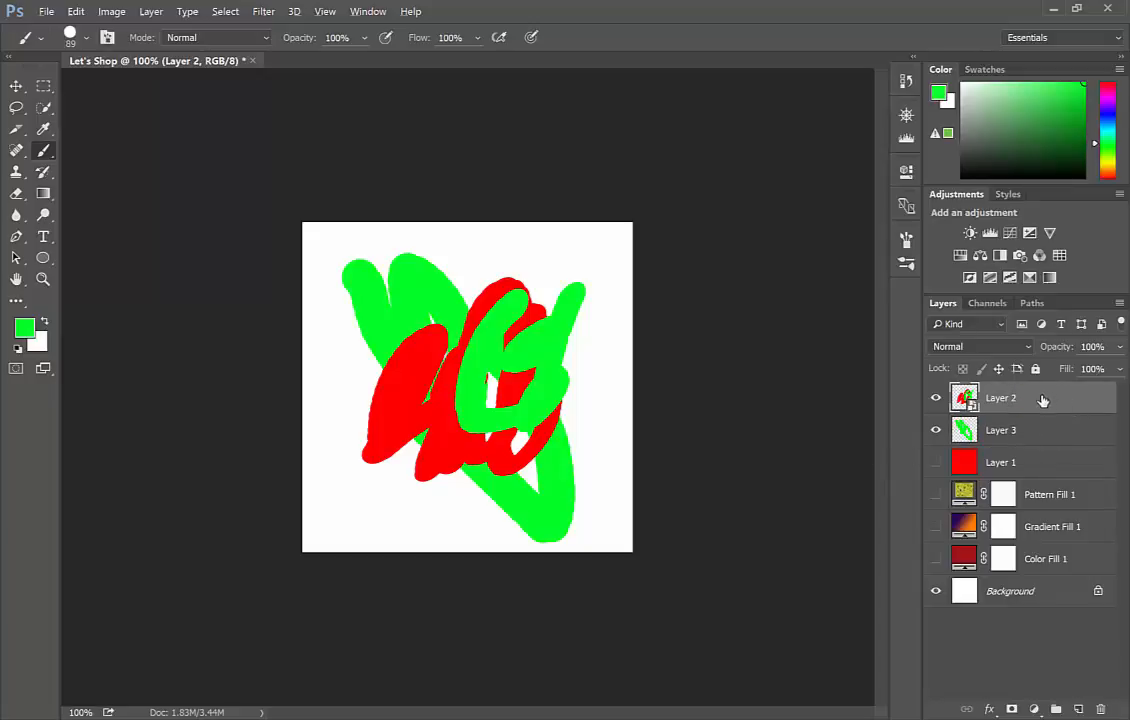
pyautogui.moveTo(1045, 401); pyautogui.dragTo(1046, 416)
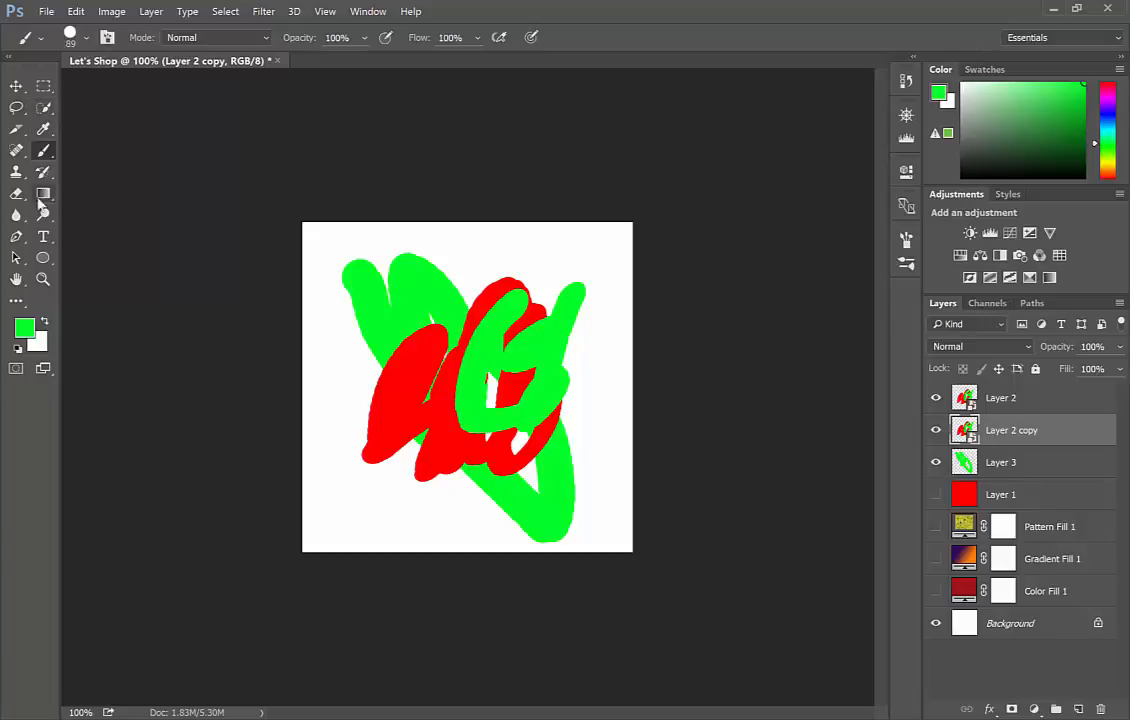
# Step: Move Layer 2 copy down and to the right, then scale Layer 2 to about 48% width and 41% height in the canvas's upper-left area
pyautogui.click(16, 86)
pyautogui.moveTo(472, 372); pyautogui.dragTo(527, 427)
pyautogui.click(1000, 397)
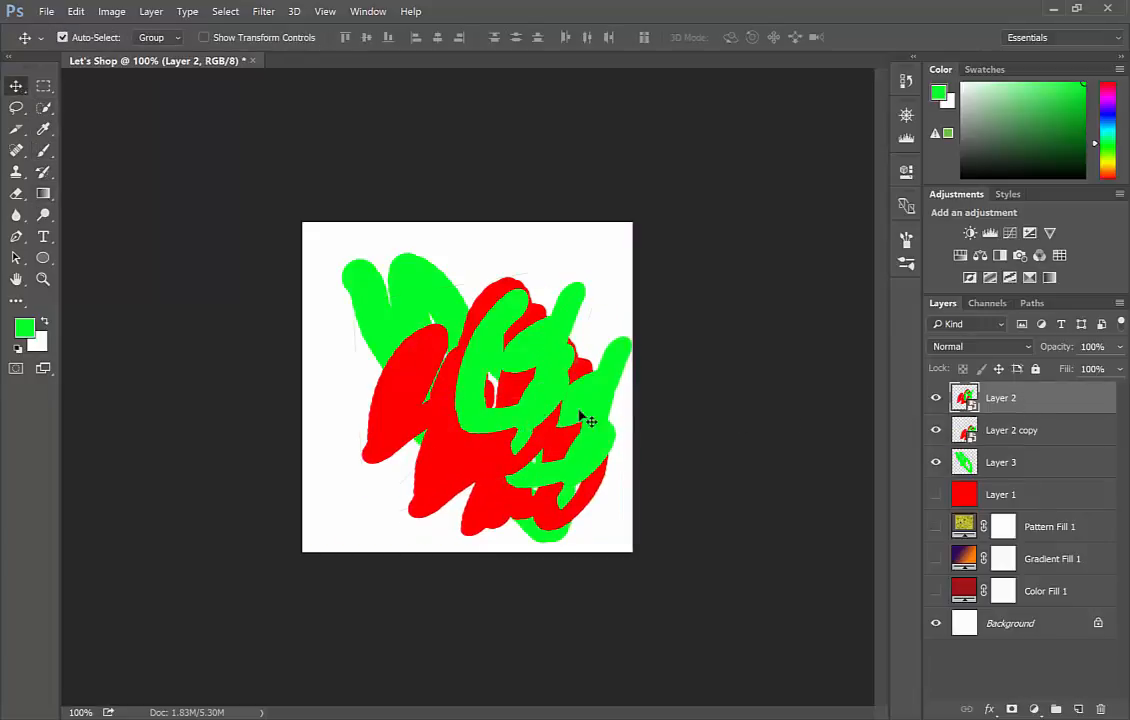
pyautogui.hotkey('ctrl', 't')
pyautogui.moveTo(546, 464); pyautogui.dragTo(430, 308)
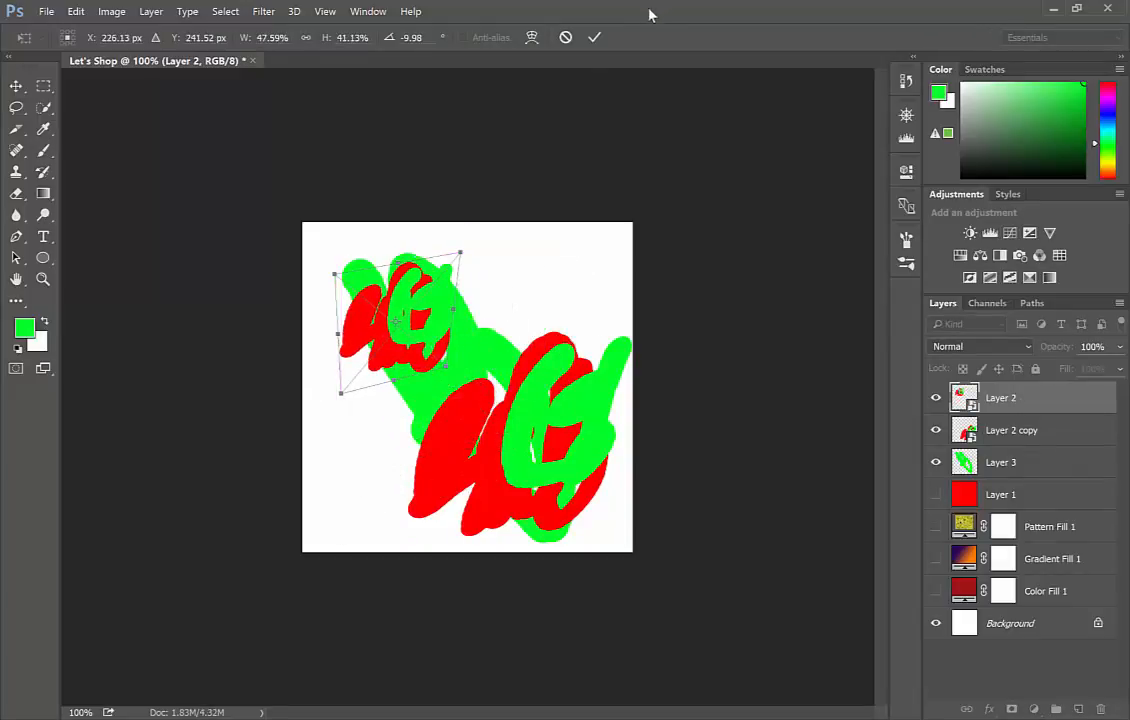
pyautogui.click(598, 38)
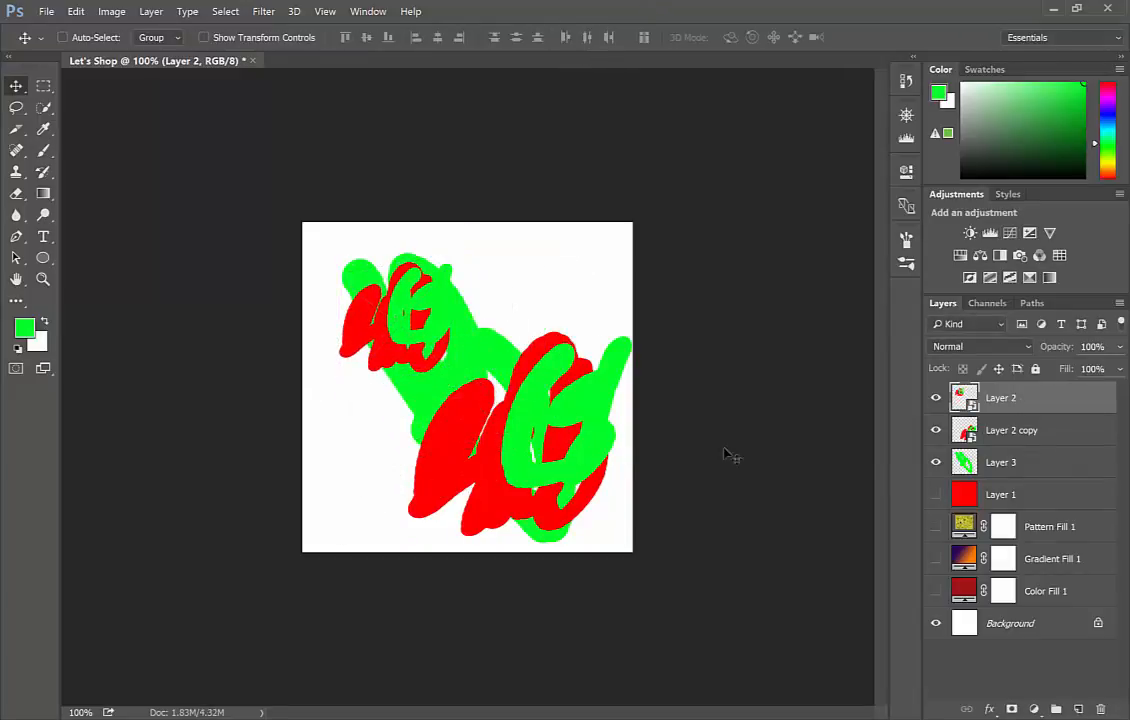
# Step: Rotate Layer 2 copy to about -175° and place it near the lower centre of the canvas
pyautogui.keyDown('ctrl'); pyautogui.click(553, 436); pyautogui.keyUp('ctrl')
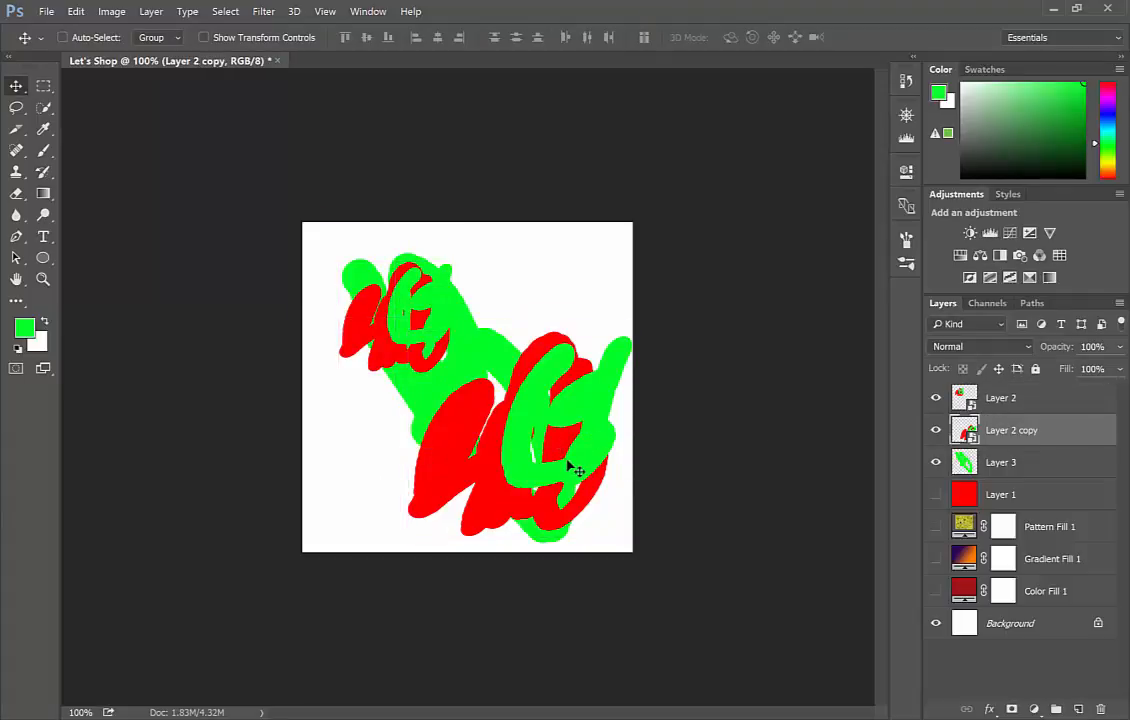
pyautogui.moveTo(567, 458); pyautogui.dragTo(543, 442)
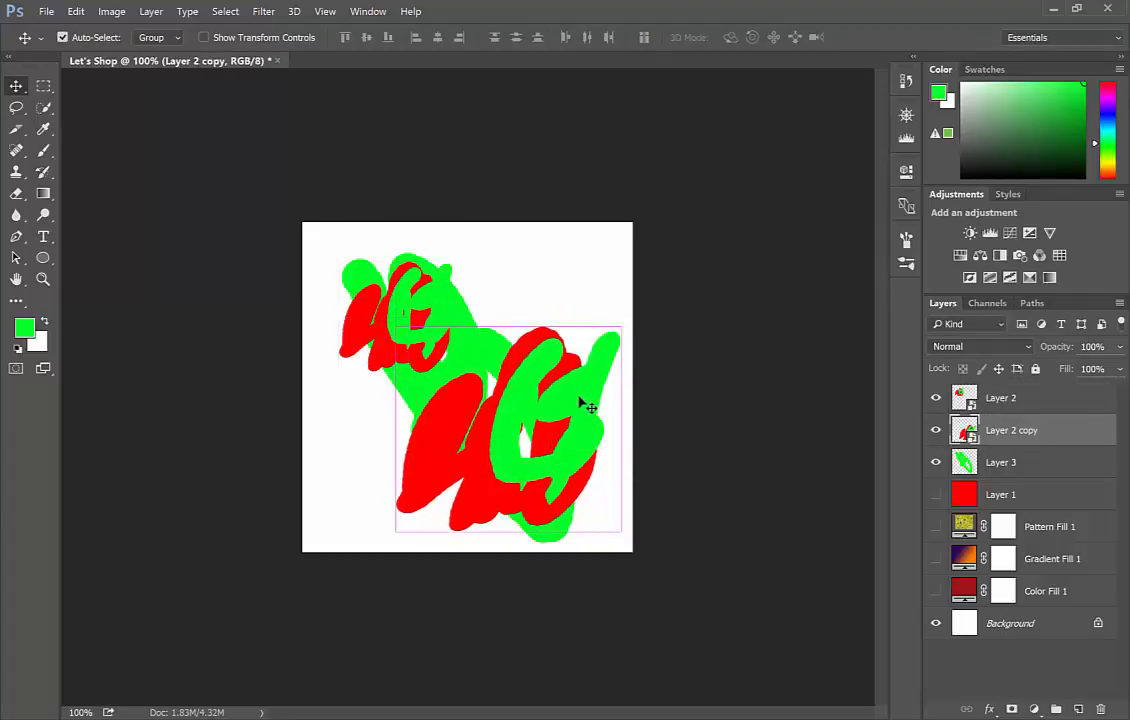
pyautogui.hotkey('ctrl', 't')
pyautogui.moveTo(640, 330); pyautogui.dragTo(277, 565)
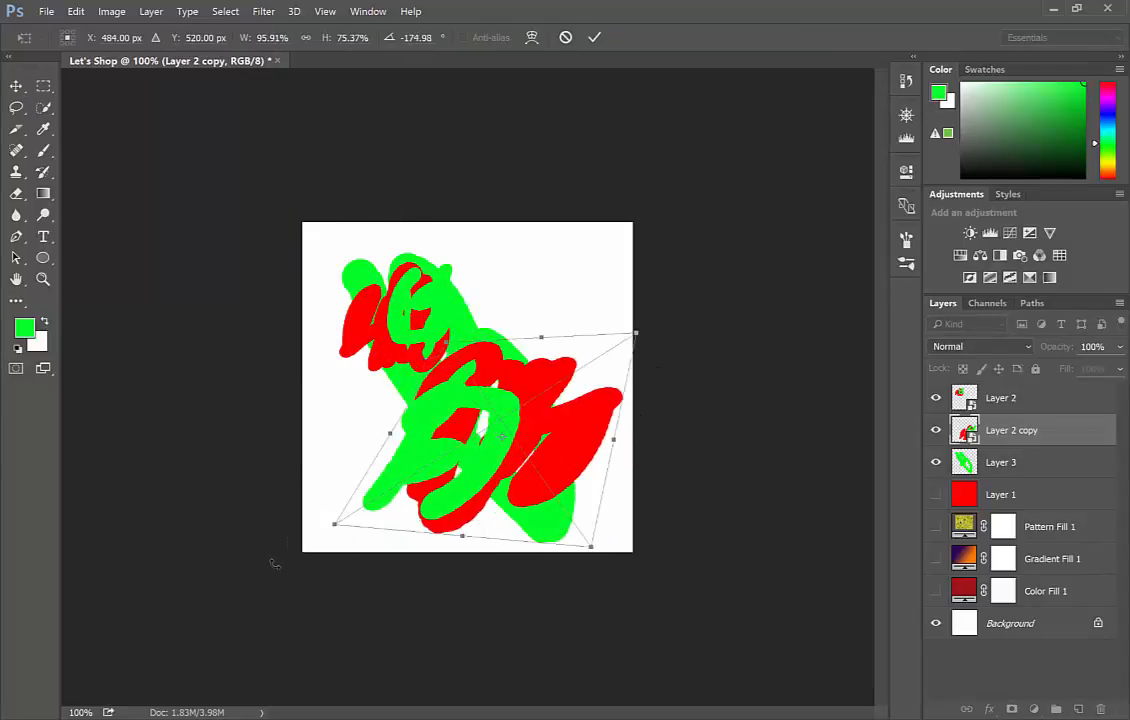
pyautogui.moveTo(546, 458); pyautogui.dragTo(531, 443)
pyautogui.press('Return')
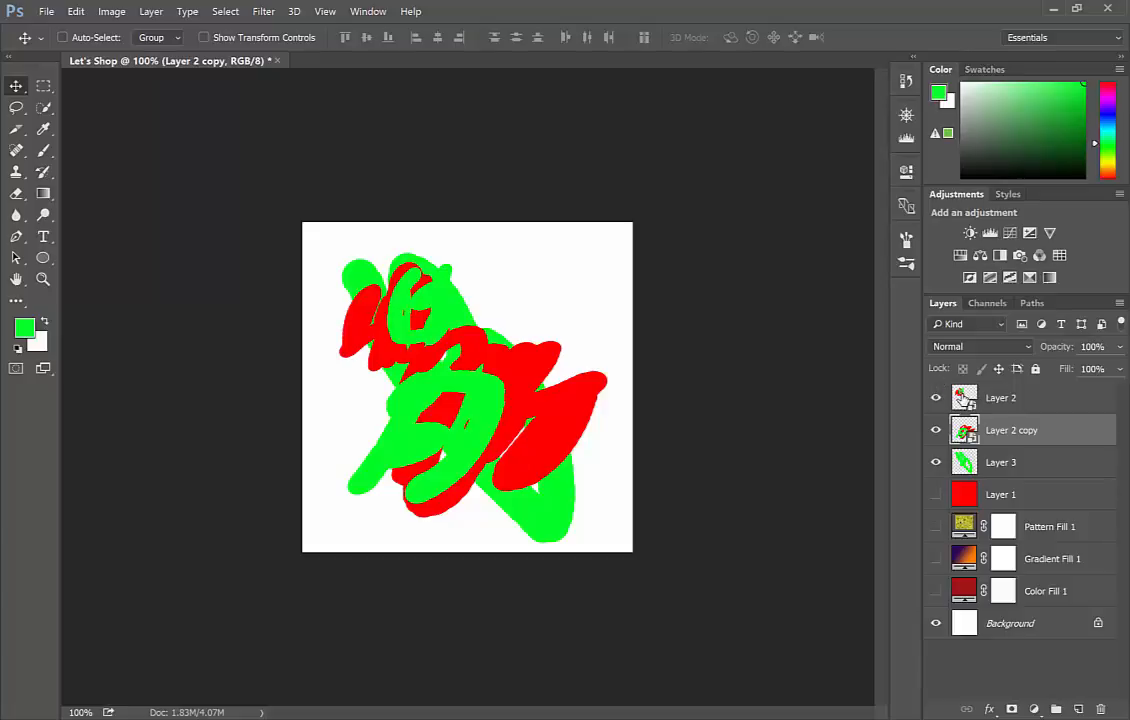
# Step: Open the contents of the Layer 2 smart object and float its window beside the artwork in Let's Shop
pyautogui.doubleClick(964, 397)
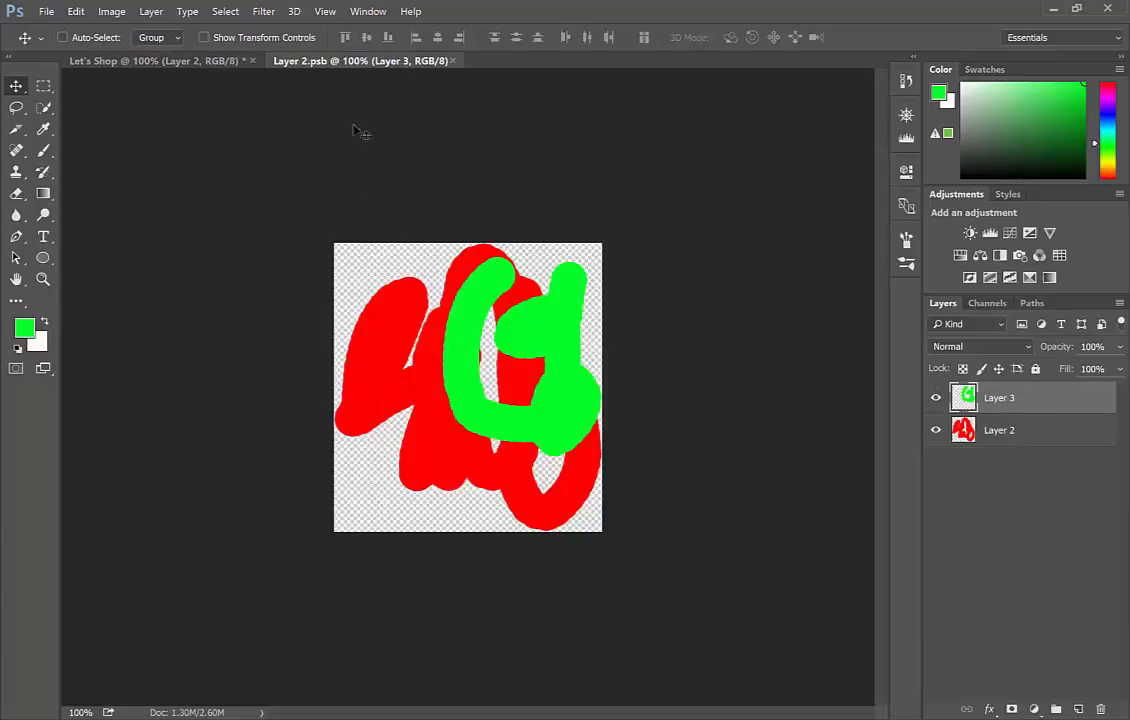
pyautogui.moveTo(335, 62); pyautogui.dragTo(535, 139)
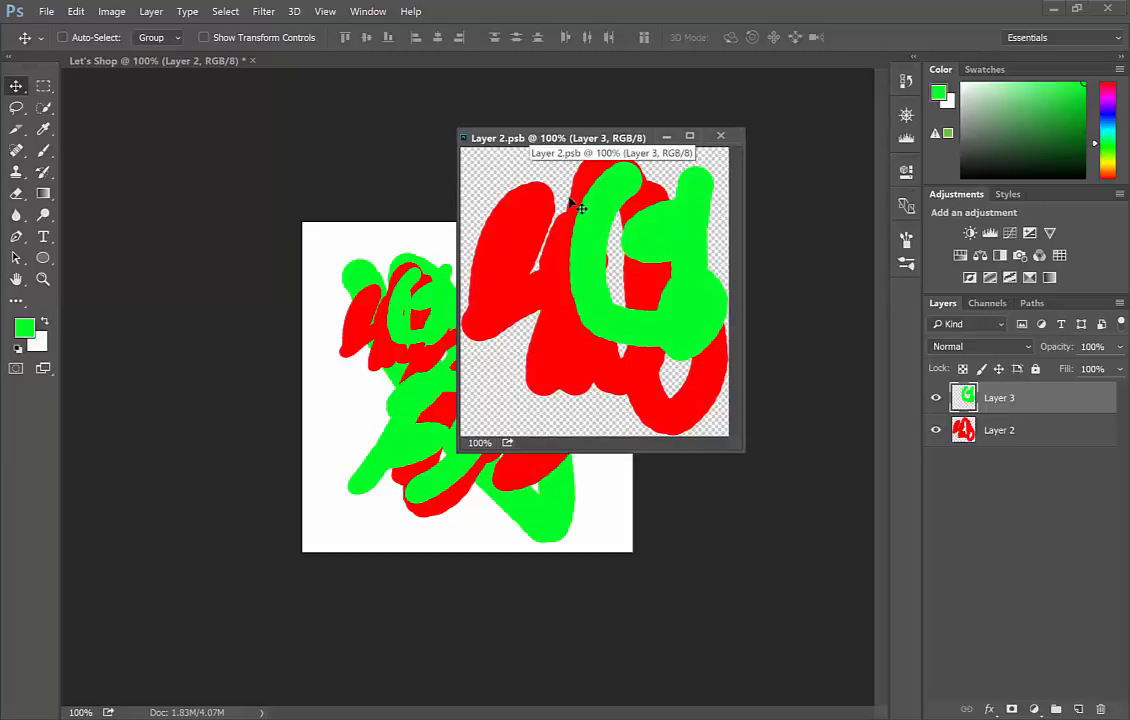
pyautogui.moveTo(578, 140); pyautogui.dragTo(693, 97)
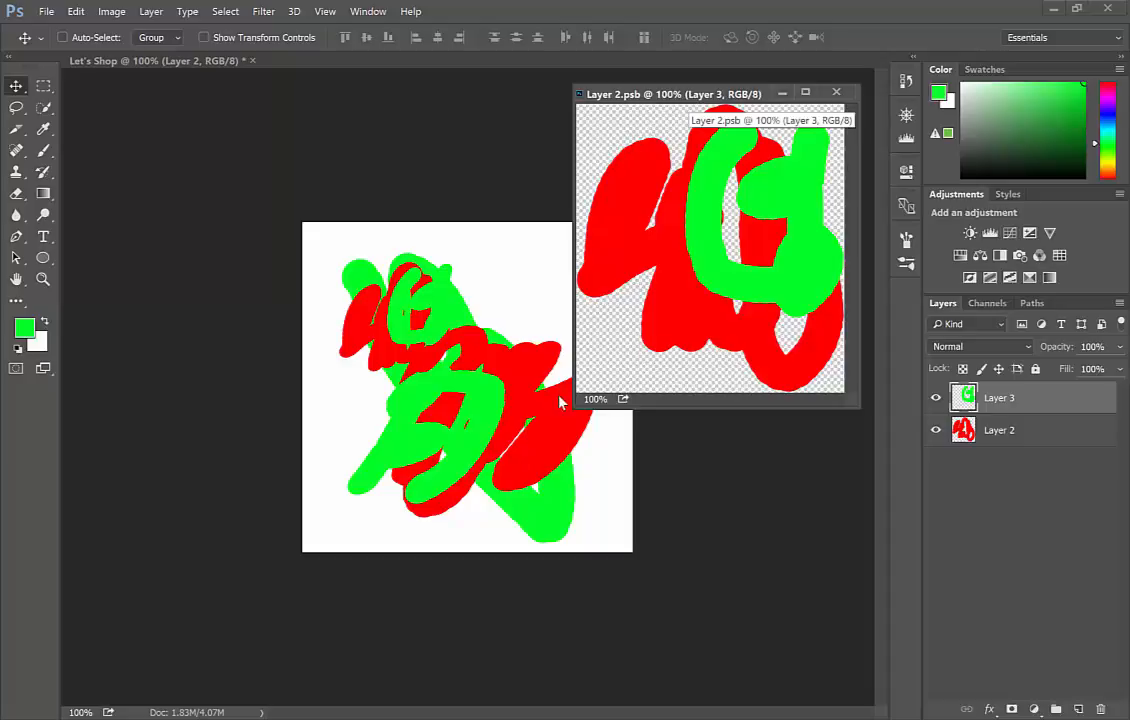
# Step: Paint thick blue brush strokes on a new layer in Layer 2.psb, then save and close the smart object's contents
pyautogui.click(1078, 709)
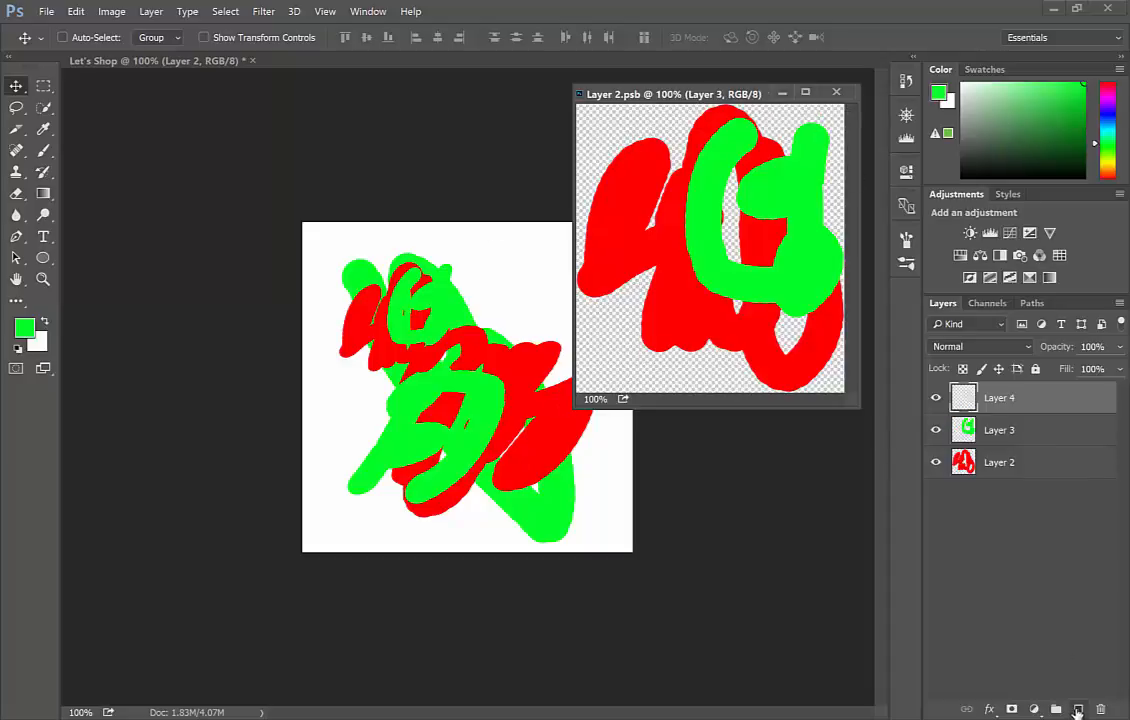
pyautogui.click(43, 150)
pyautogui.moveTo(1104, 117); pyautogui.dragTo(1108, 120)
pyautogui.moveTo(705, 188)
pyautogui.mouseDown()
pyautogui.moveTo(618, 276)
pyautogui.moveTo(694, 260)
pyautogui.moveTo(748, 272)
pyautogui.mouseUp()
pyautogui.hotkey('ctrl', 's')
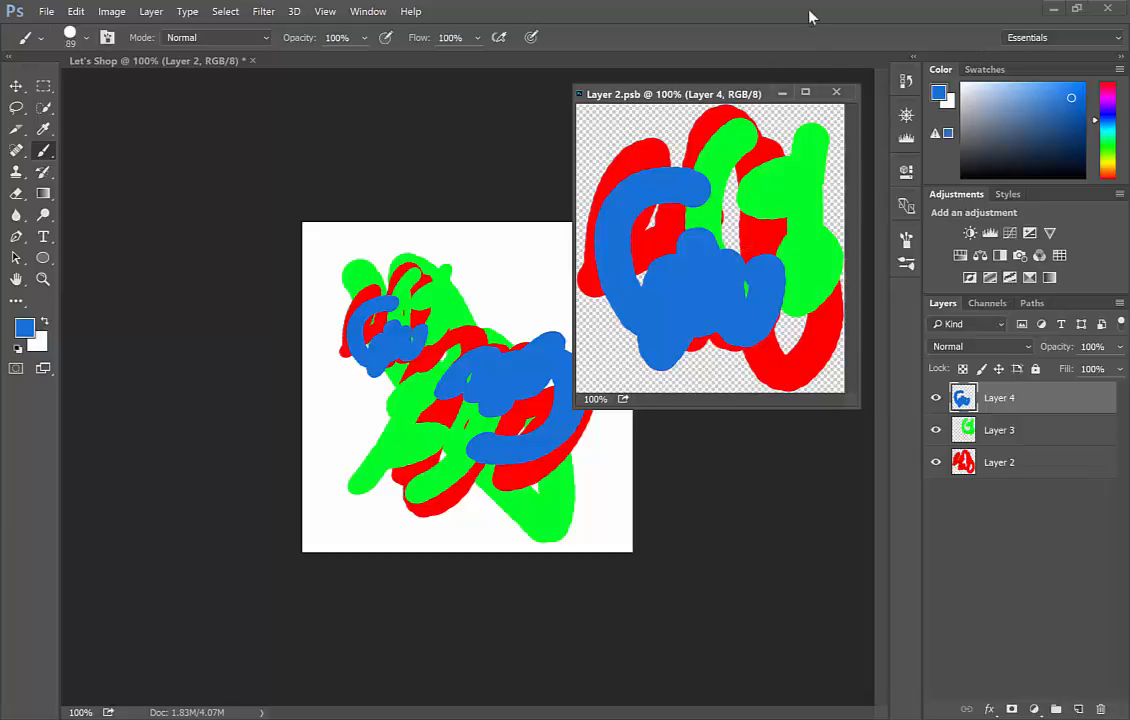
pyautogui.click(836, 92)
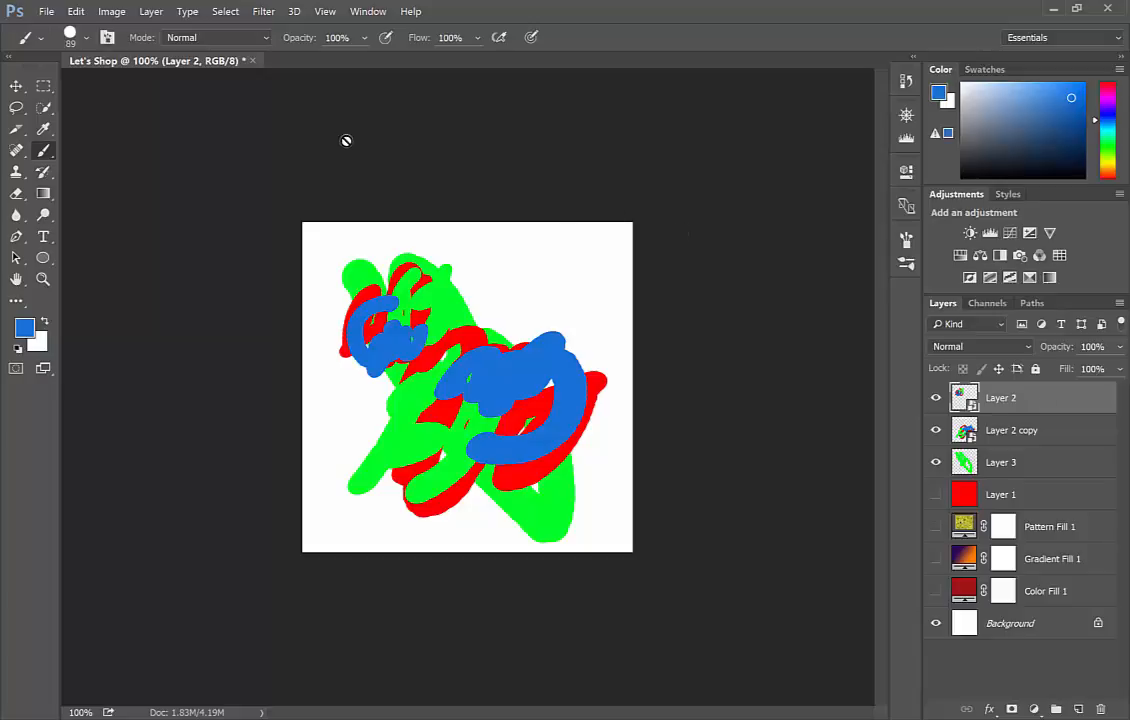
# Step: Apply a Gaussian Blur smart filter with a 26.3-pixel radius to Layer 2 copy
pyautogui.click(260, 11)
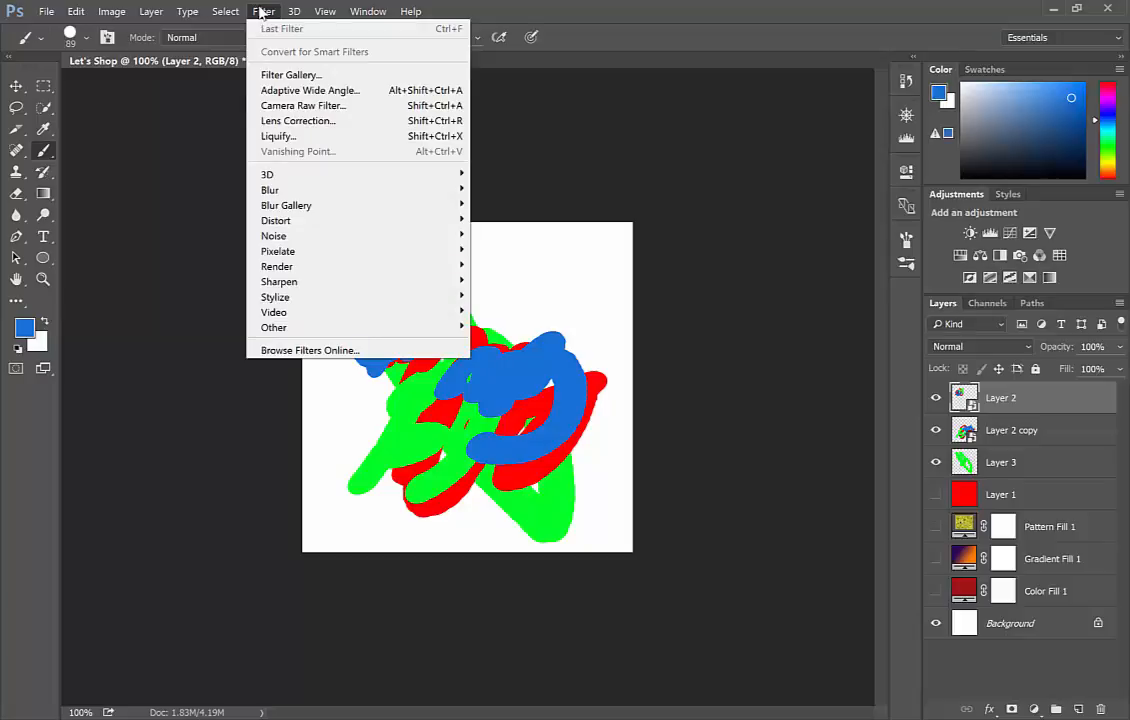
pyautogui.click(1054, 397)
pyautogui.click(1011, 430)
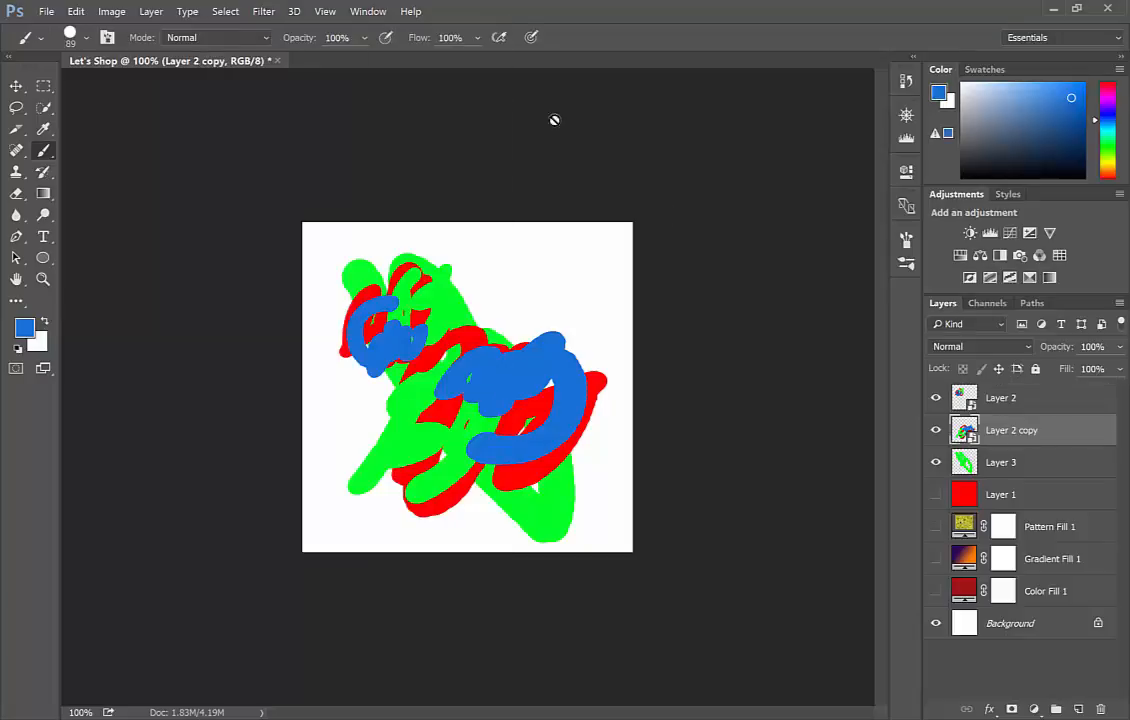
pyautogui.click(263, 11)
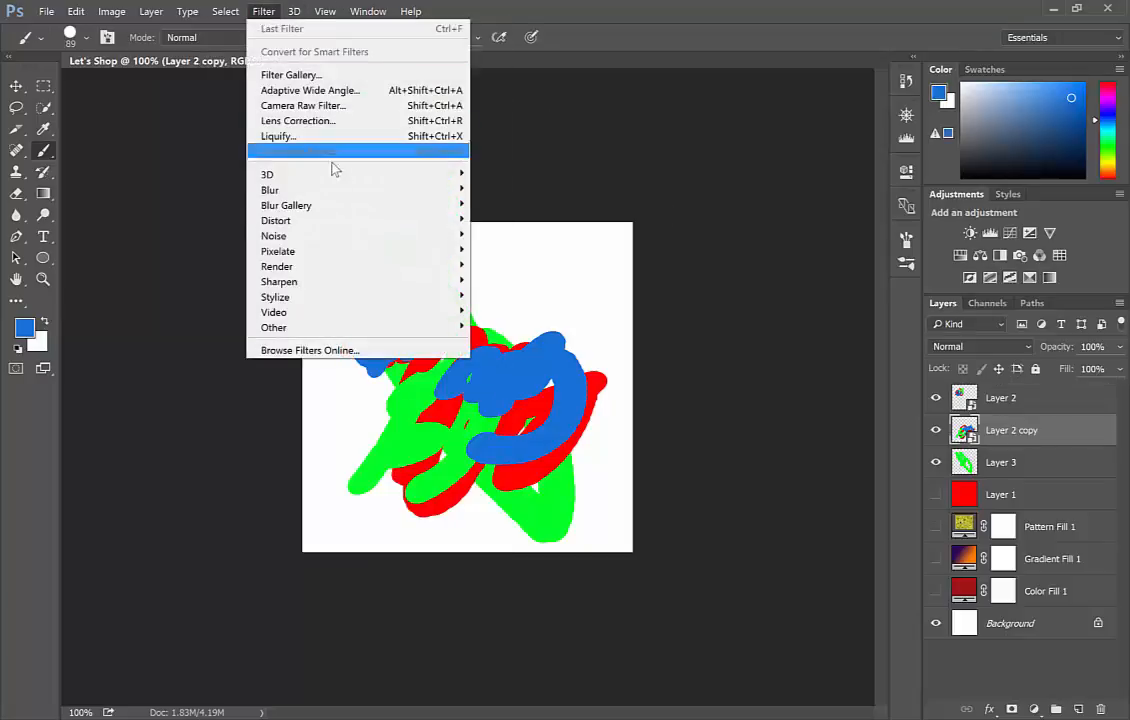
pyautogui.moveTo(325, 191)
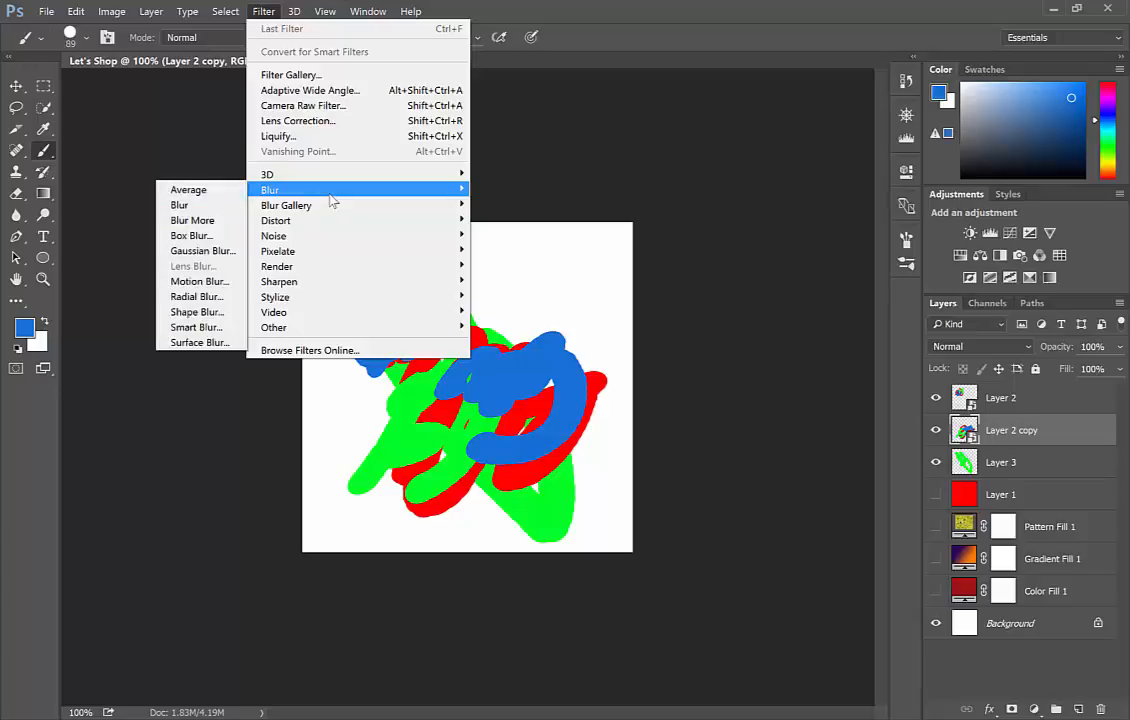
pyautogui.click(198, 252)
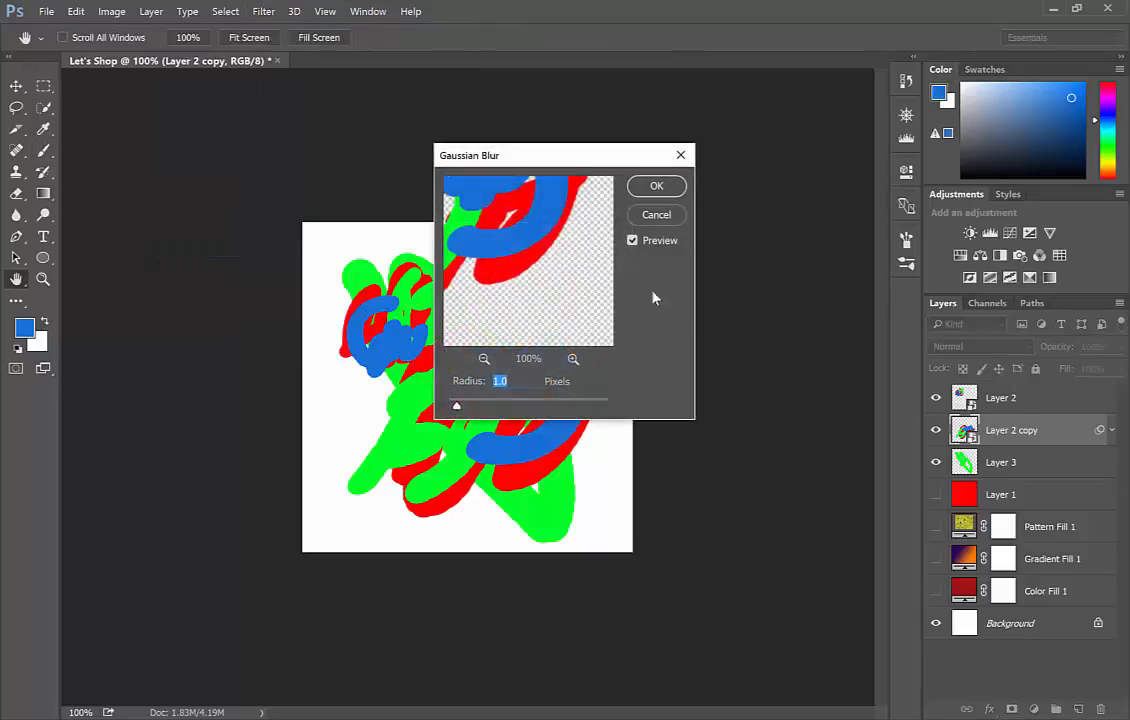
pyautogui.moveTo(578, 156); pyautogui.dragTo(688, 152)
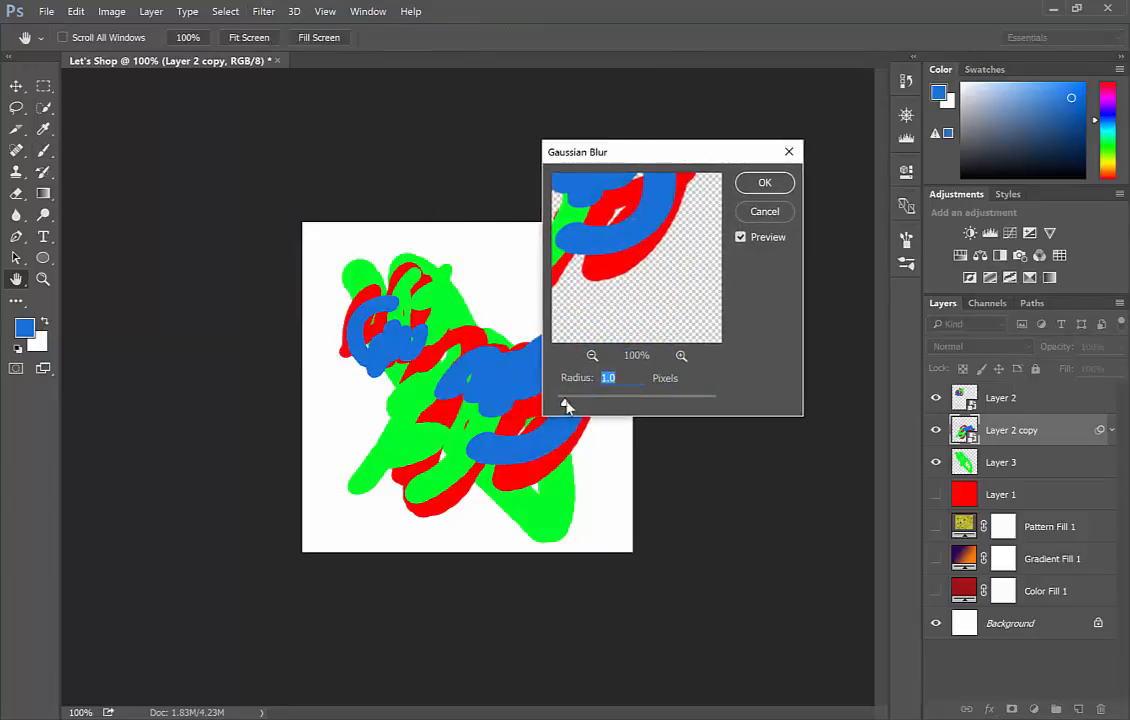
pyautogui.moveTo(565, 404); pyautogui.dragTo(630, 407)
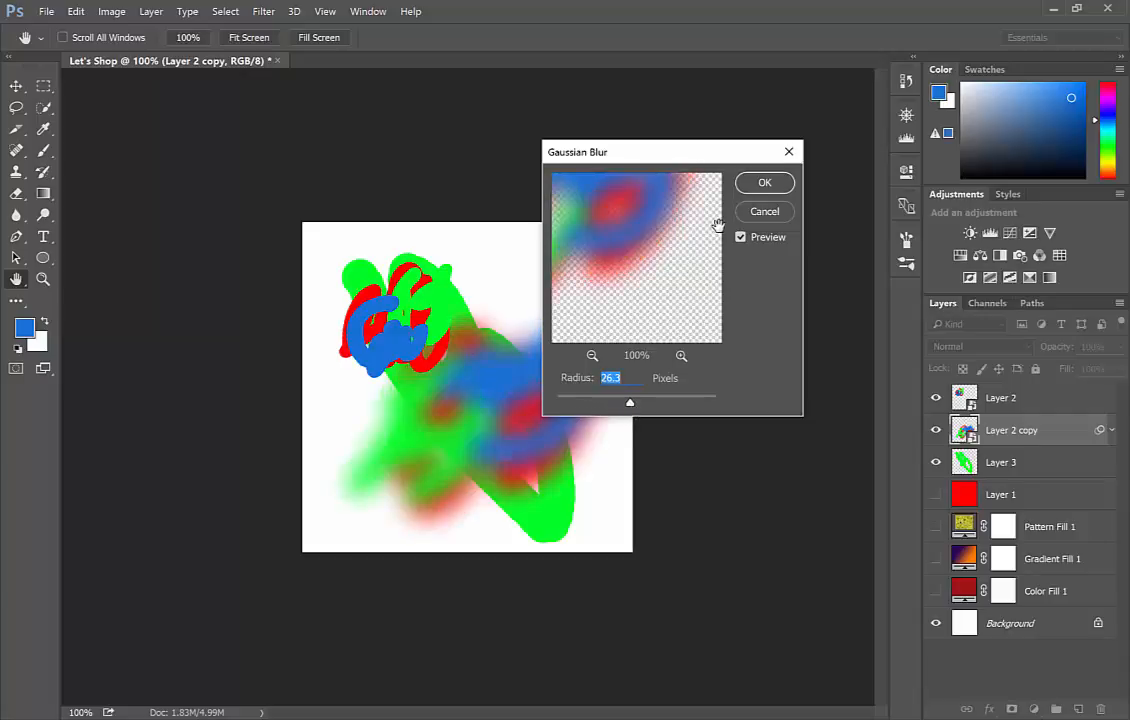
pyautogui.click(757, 184)
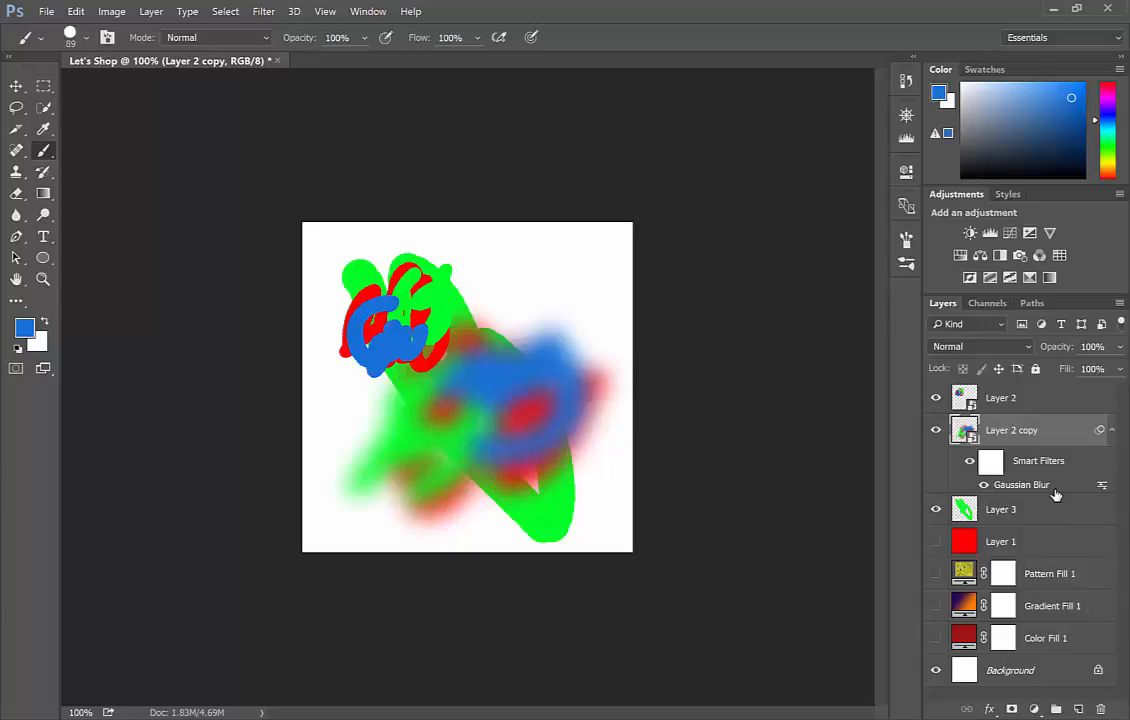
# Step: Toggle Layer 2 copy's Gaussian Blur off and on, and try a 37.4-pixel radius in the filter's settings
pyautogui.click(984, 485)
pyautogui.click(984, 486)
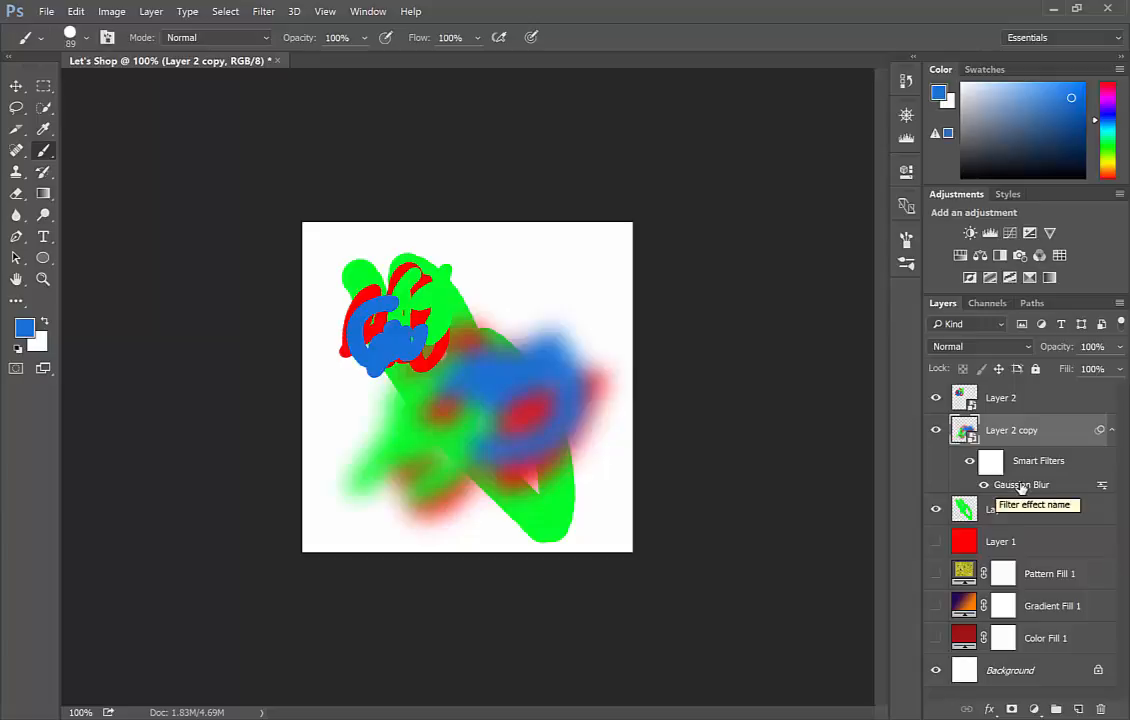
pyautogui.doubleClick(1020, 485)
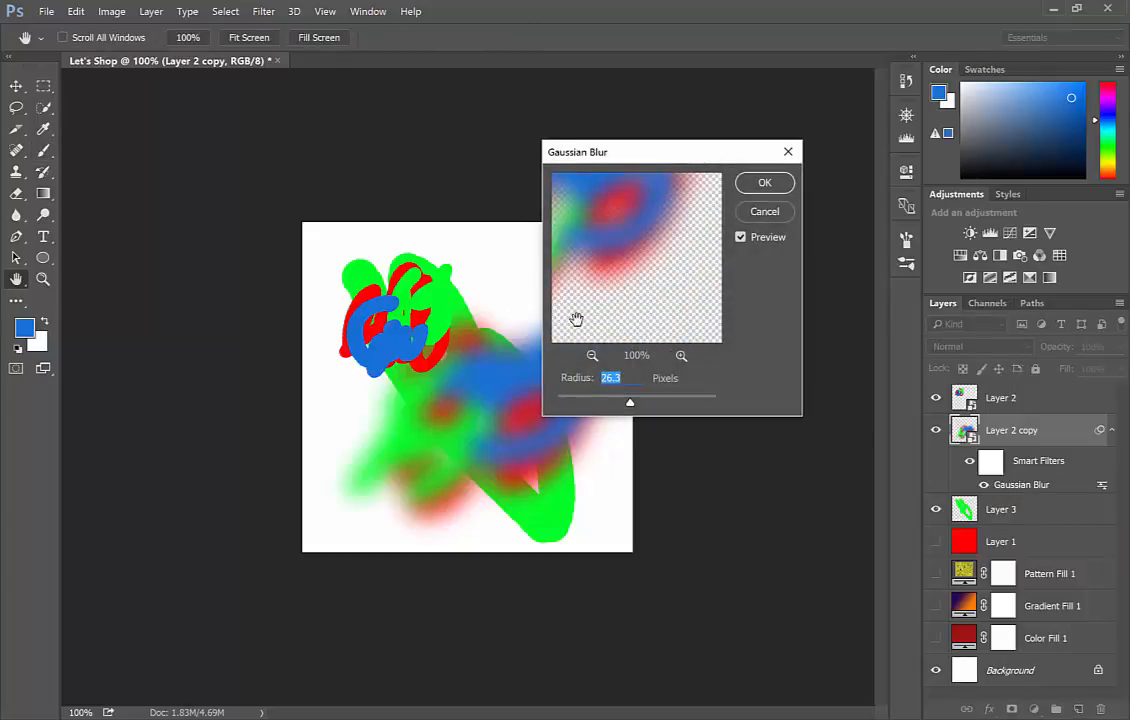
pyautogui.moveTo(627, 405)
pyautogui.mouseDown()
pyautogui.moveTo(595, 404)
pyautogui.moveTo(638, 406)
pyautogui.mouseUp()
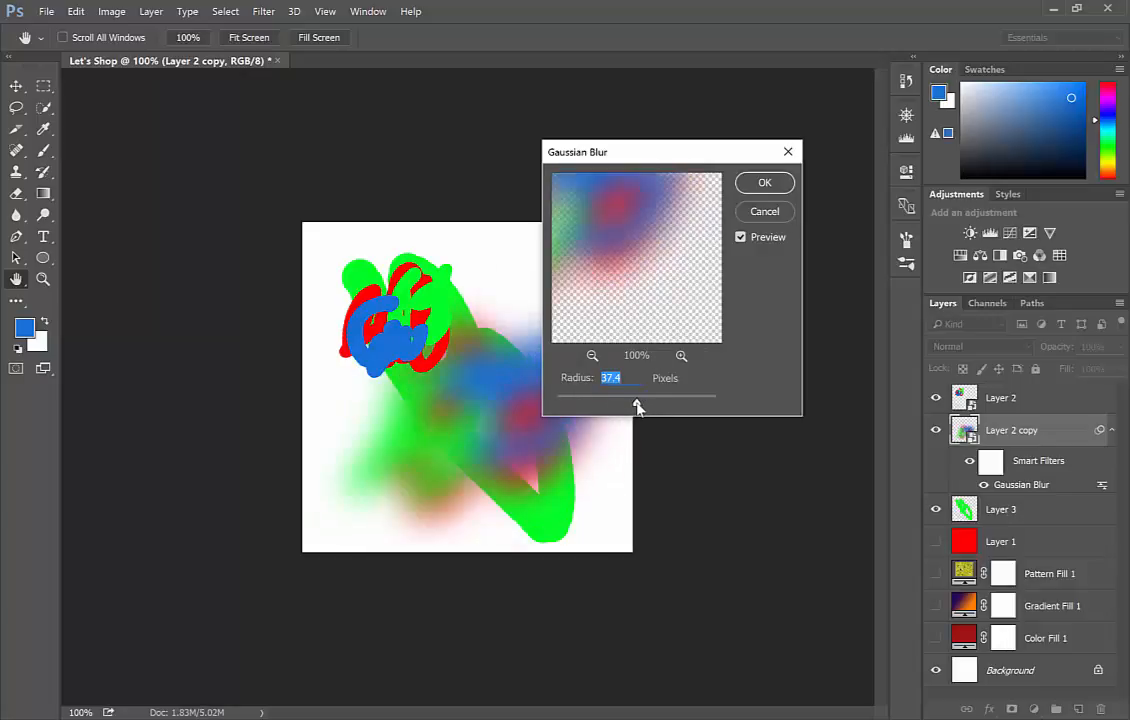
pyautogui.click(760, 182)
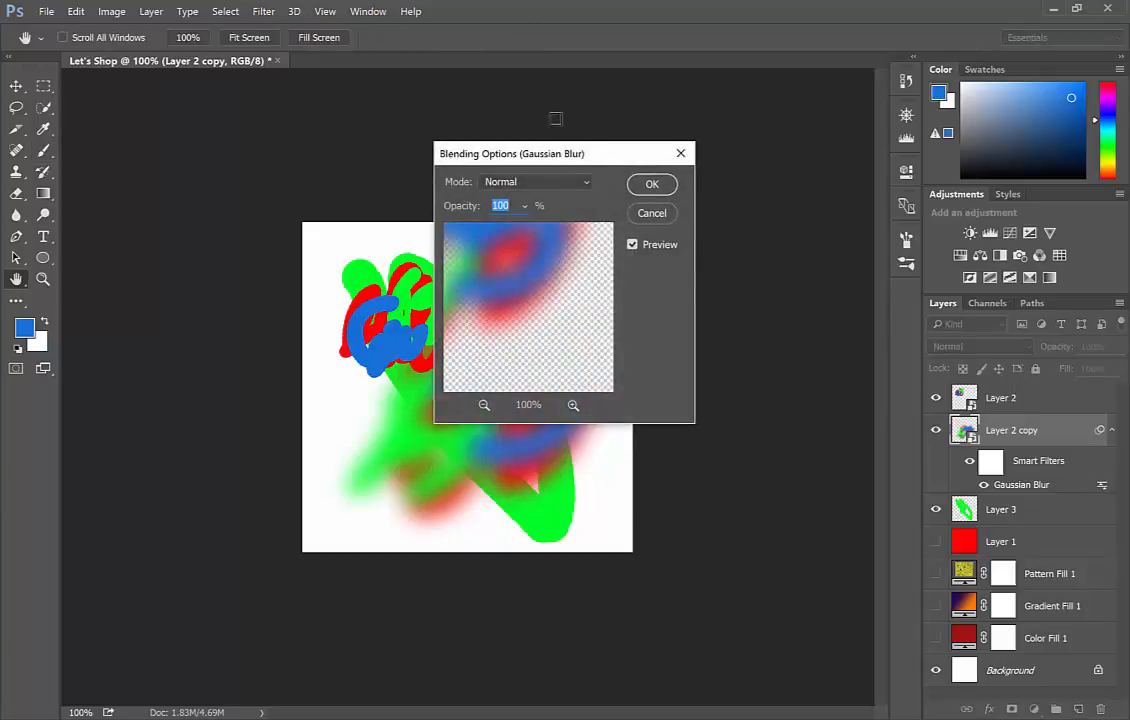
# Step: Try 81% opacity in the Gaussian Blur filter's blending options and return it to 100%
pyautogui.moveTo(578, 155); pyautogui.dragTo(739, 157)
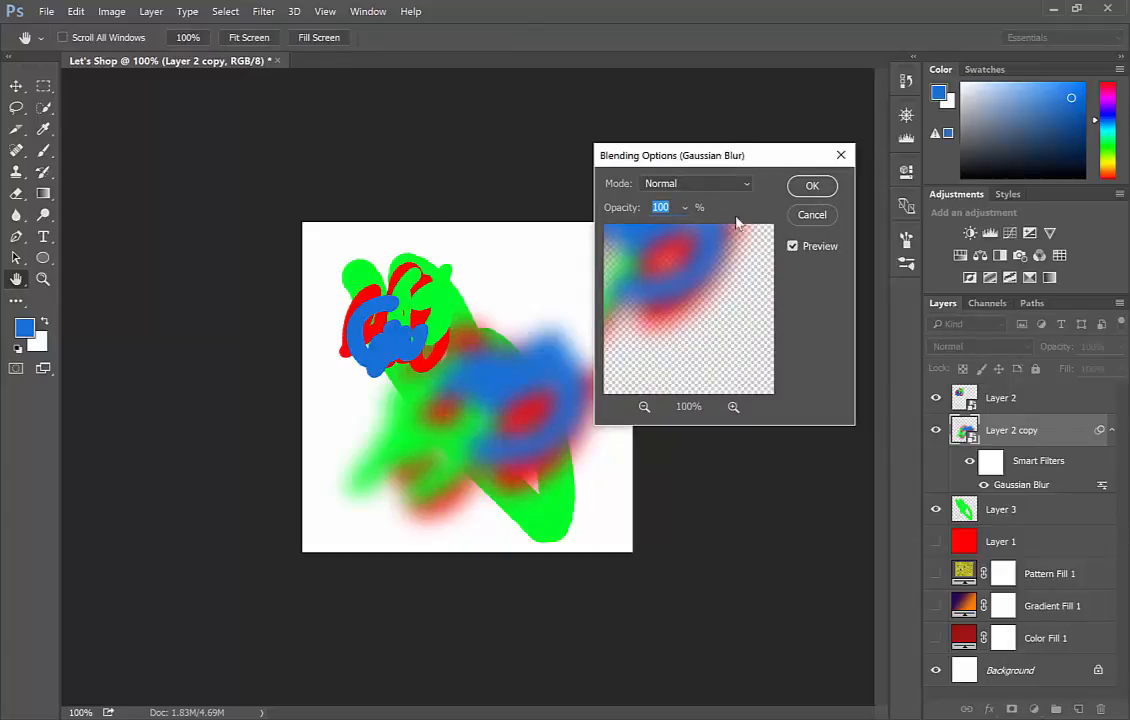
pyautogui.click(685, 210)
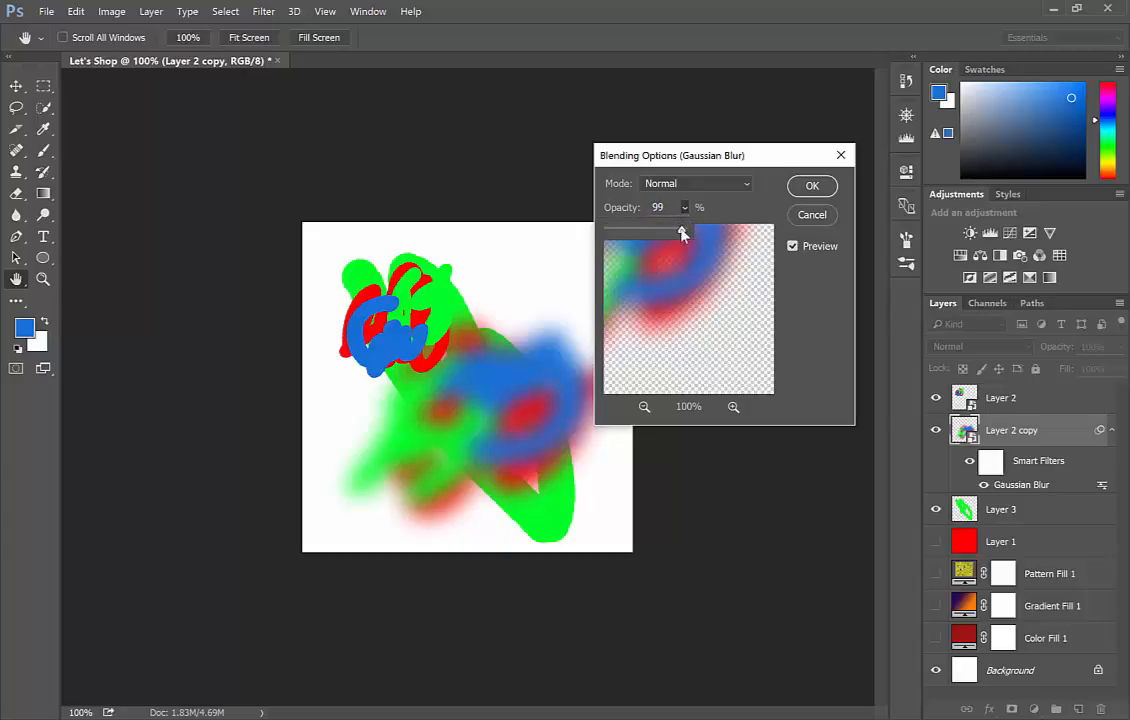
pyautogui.moveTo(682, 232)
pyautogui.mouseDown()
pyautogui.moveTo(658, 232)
pyautogui.moveTo(670, 230)
pyautogui.mouseUp()
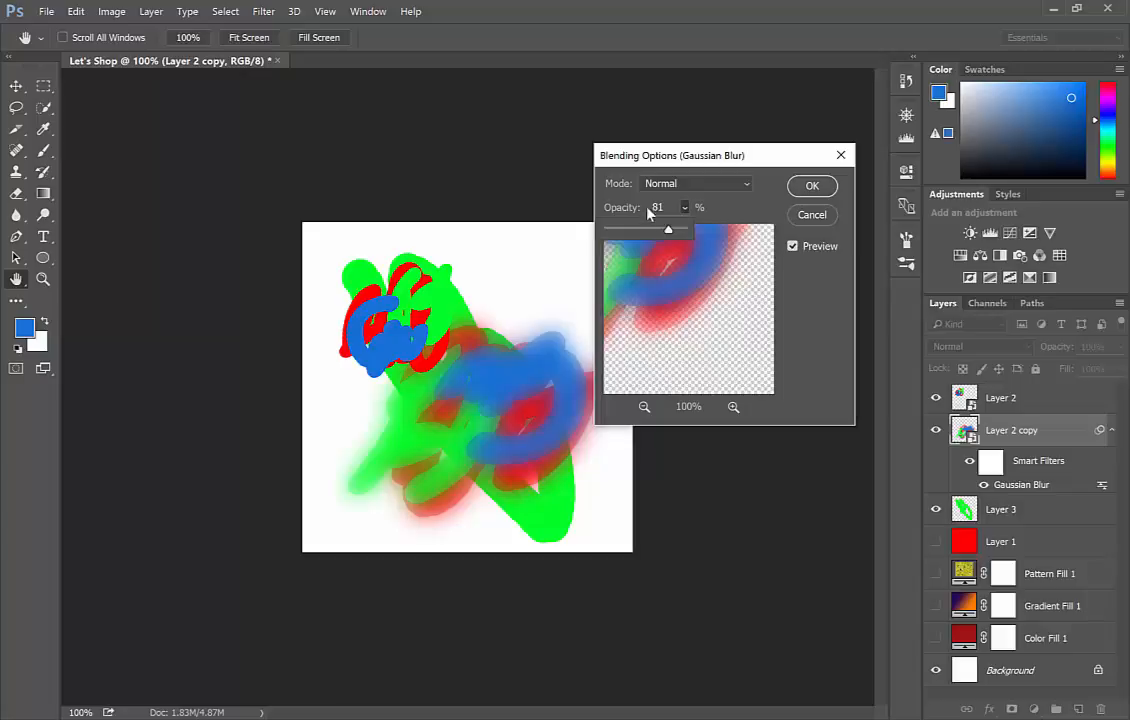
pyautogui.moveTo(668, 230)
pyautogui.mouseDown()
pyautogui.moveTo(610, 232)
pyautogui.moveTo(681, 232)
pyautogui.moveTo(608, 231)
pyautogui.moveTo(681, 232)
pyautogui.mouseUp()
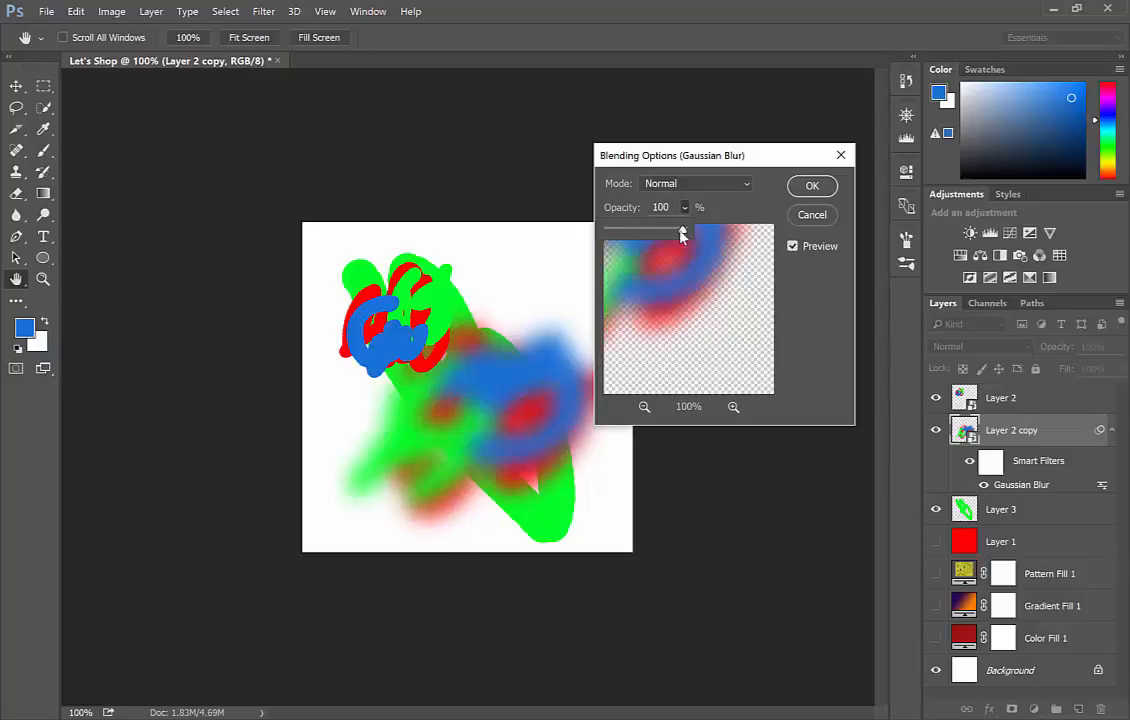
# Step: Try Overlay and apply Darken as the Gaussian Blur filter's blending mode, then toggle the filter off and on to compare
pyautogui.click(744, 186)
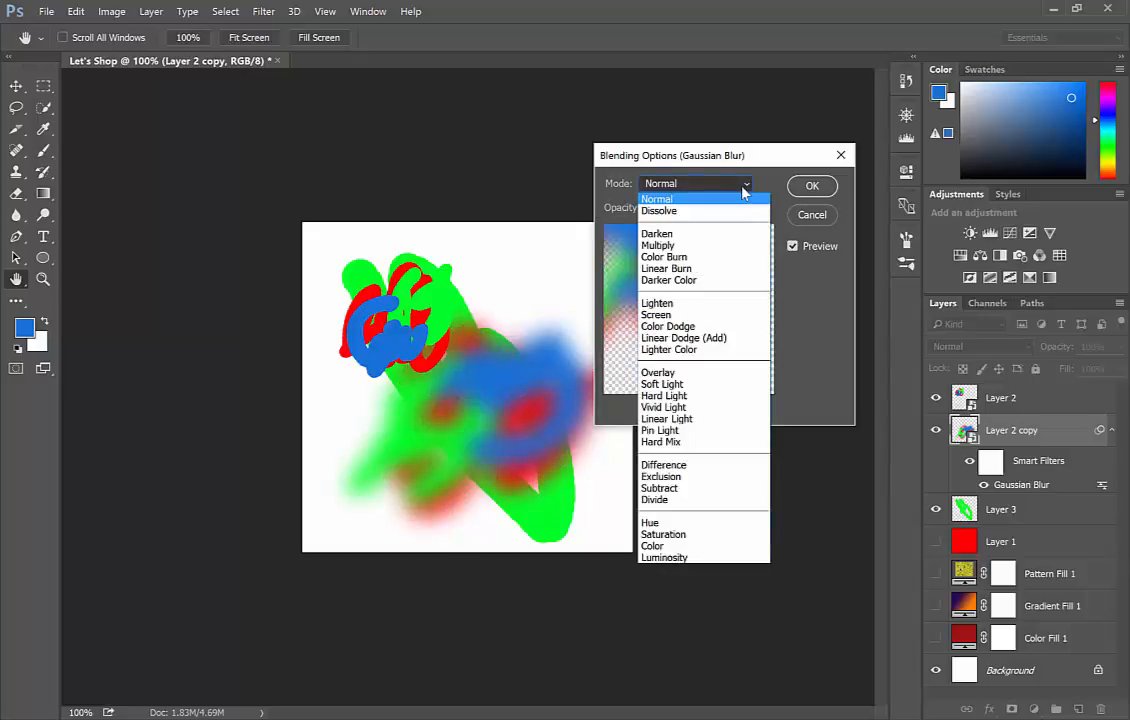
pyautogui.click(685, 373)
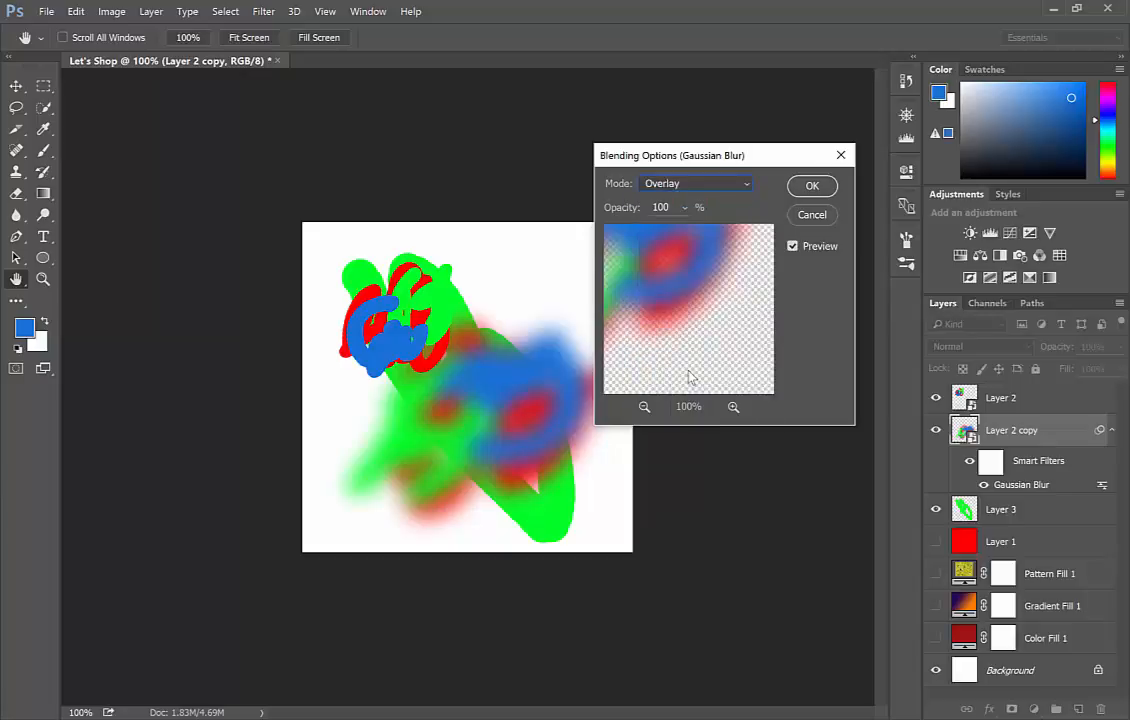
pyautogui.click(745, 184)
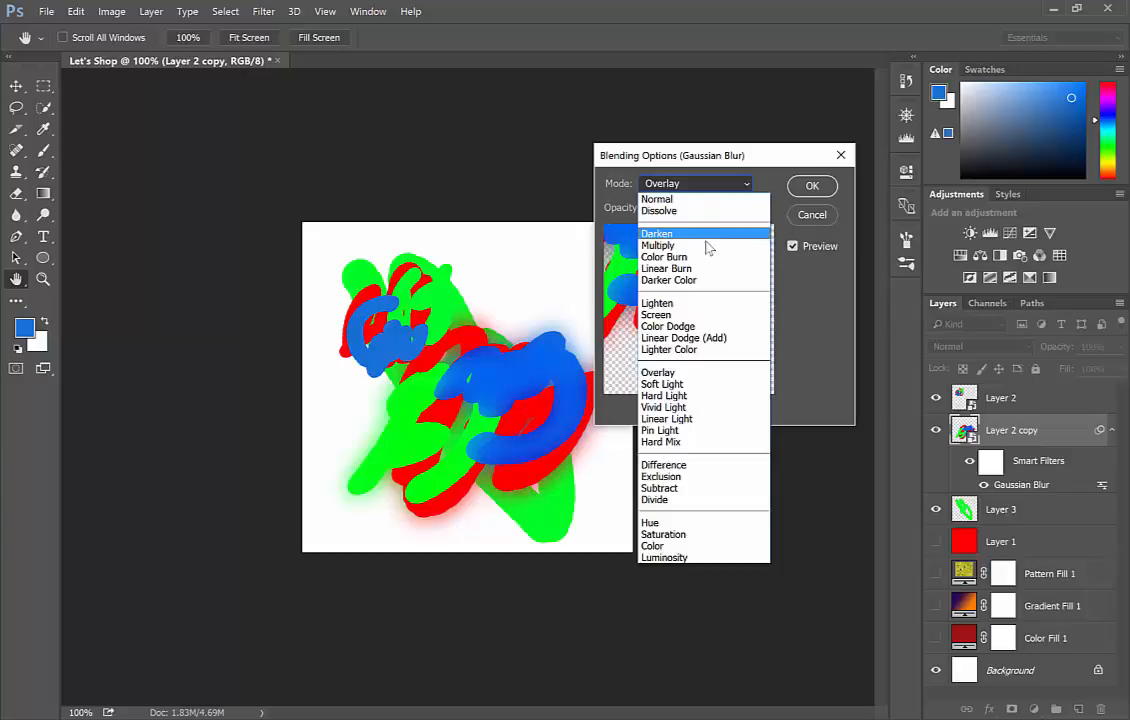
pyautogui.click(712, 234)
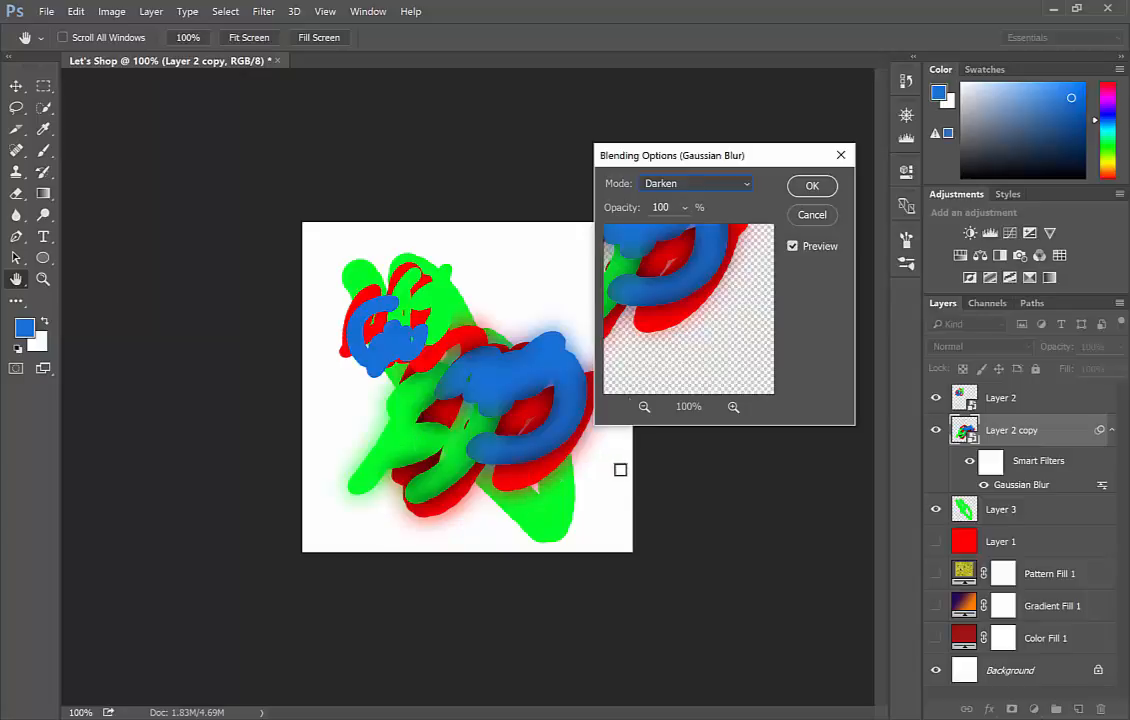
pyautogui.click(810, 185)
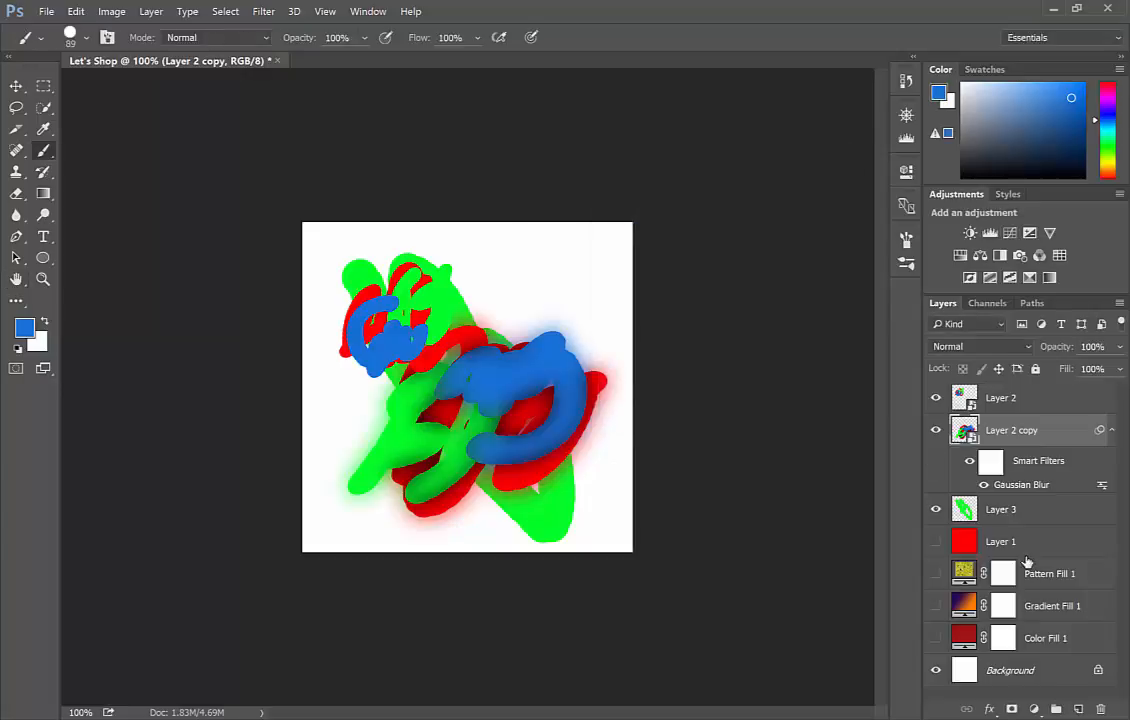
pyautogui.click(984, 485)
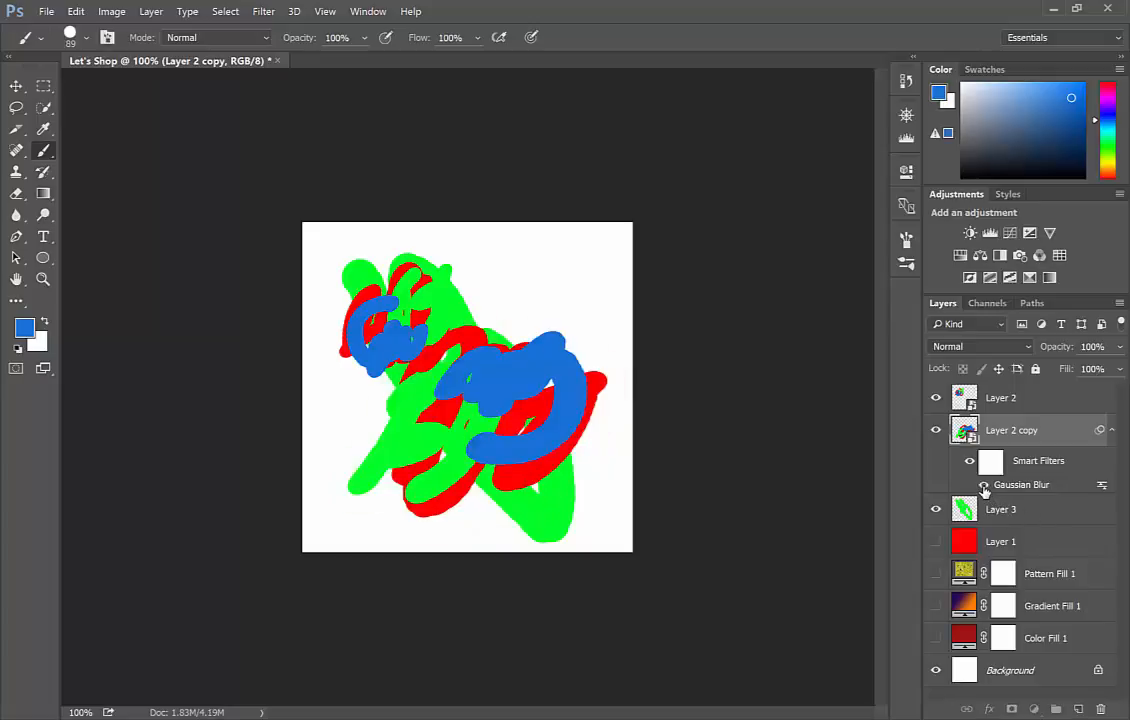
pyautogui.click(984, 486)
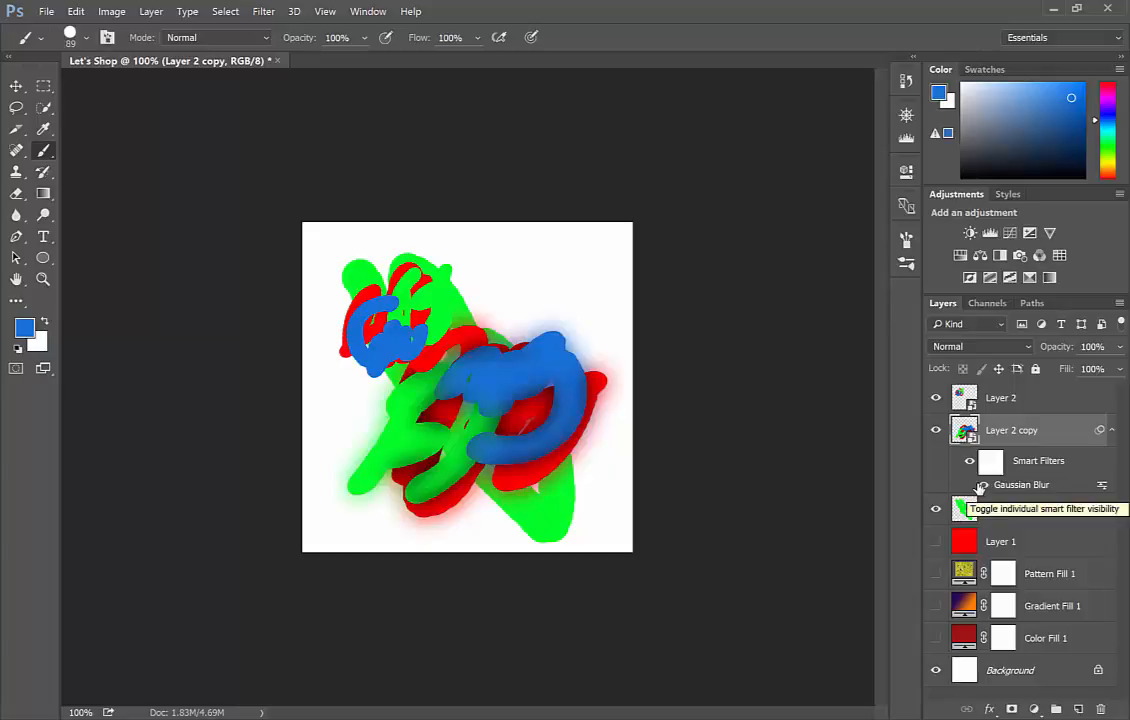